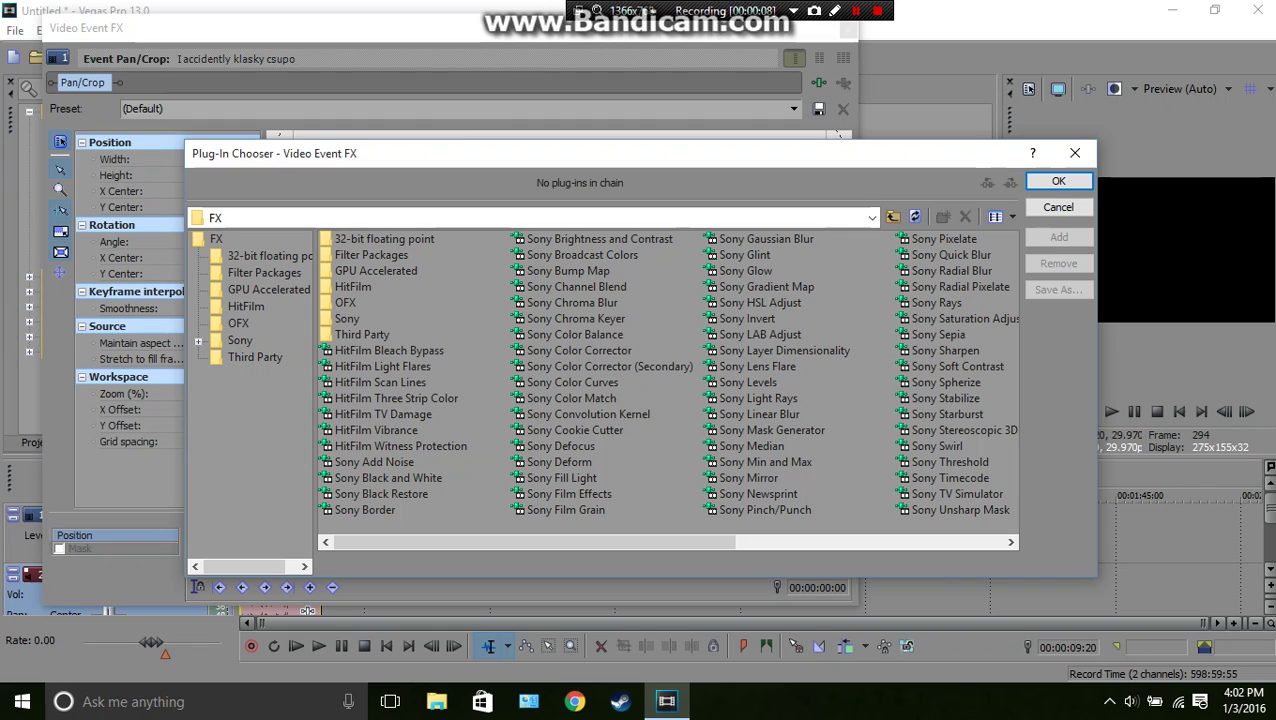
# Add the Sony Gradient Map effect and the Electric Module 1.0 filter package to the video event's effects chain
pyautogui.doubleClick(766, 287)
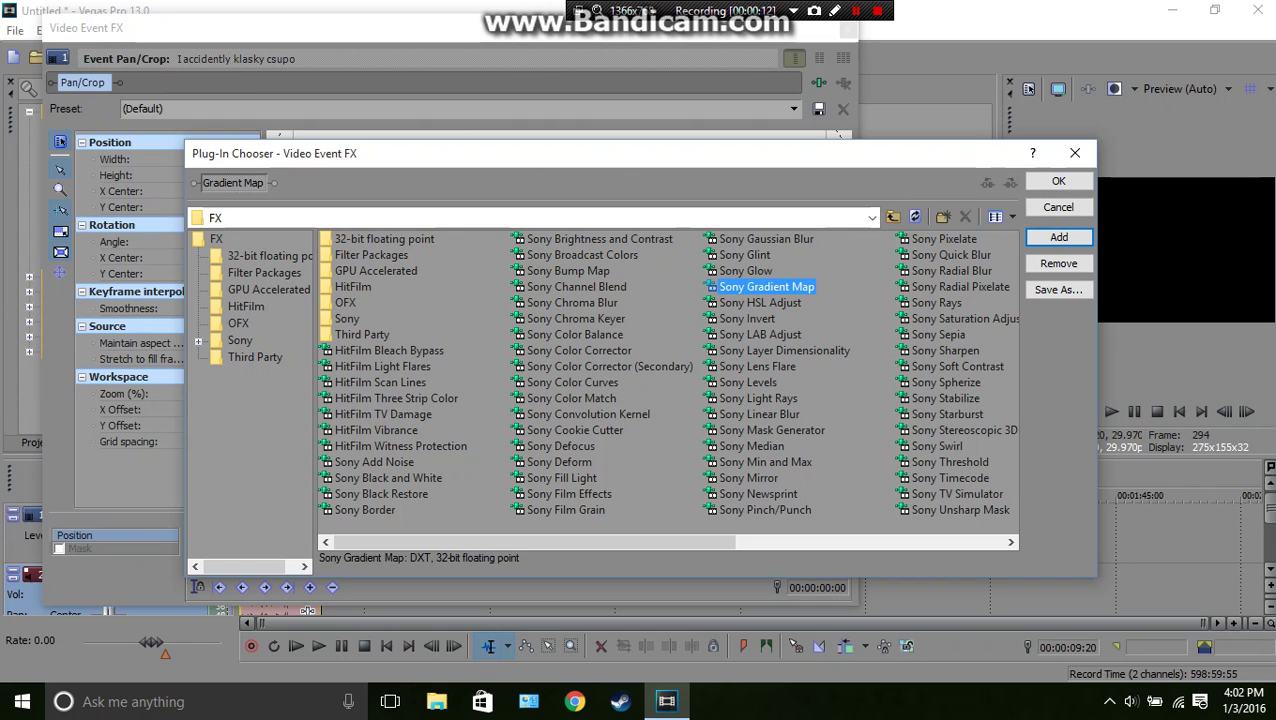
pyautogui.click(238, 323)
pyautogui.click(264, 273)
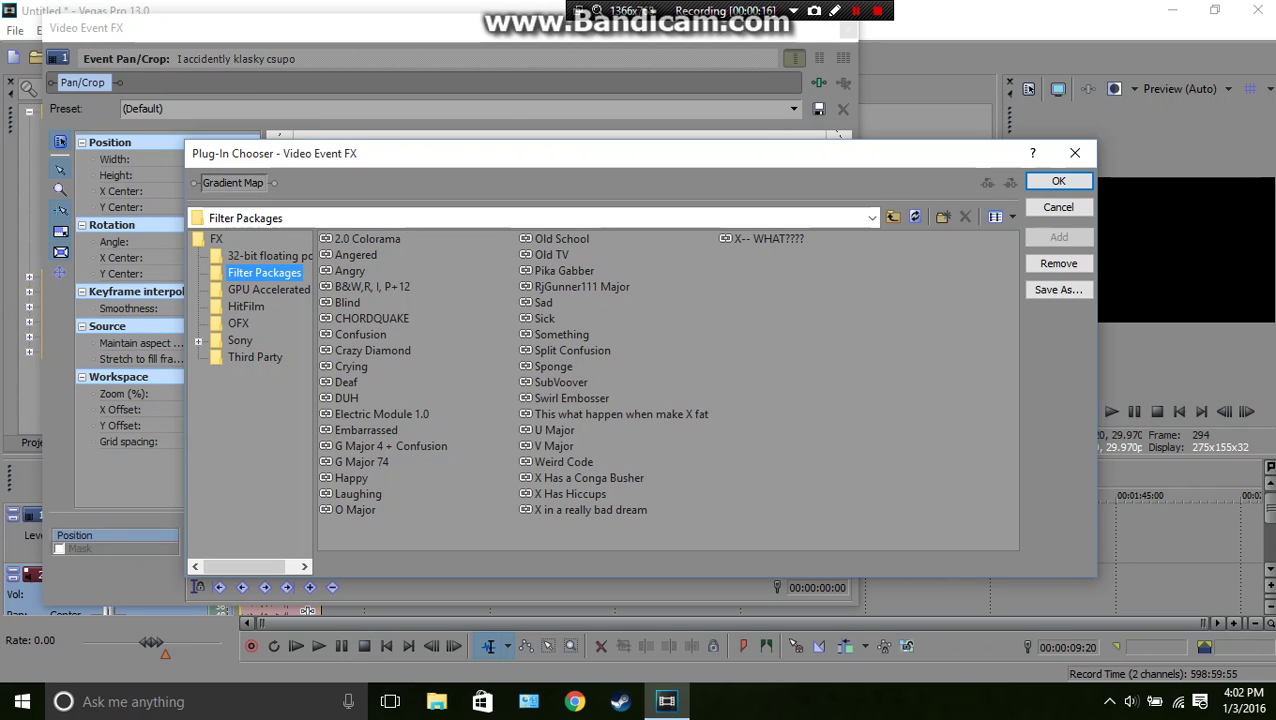
pyautogui.doubleClick(381, 414)
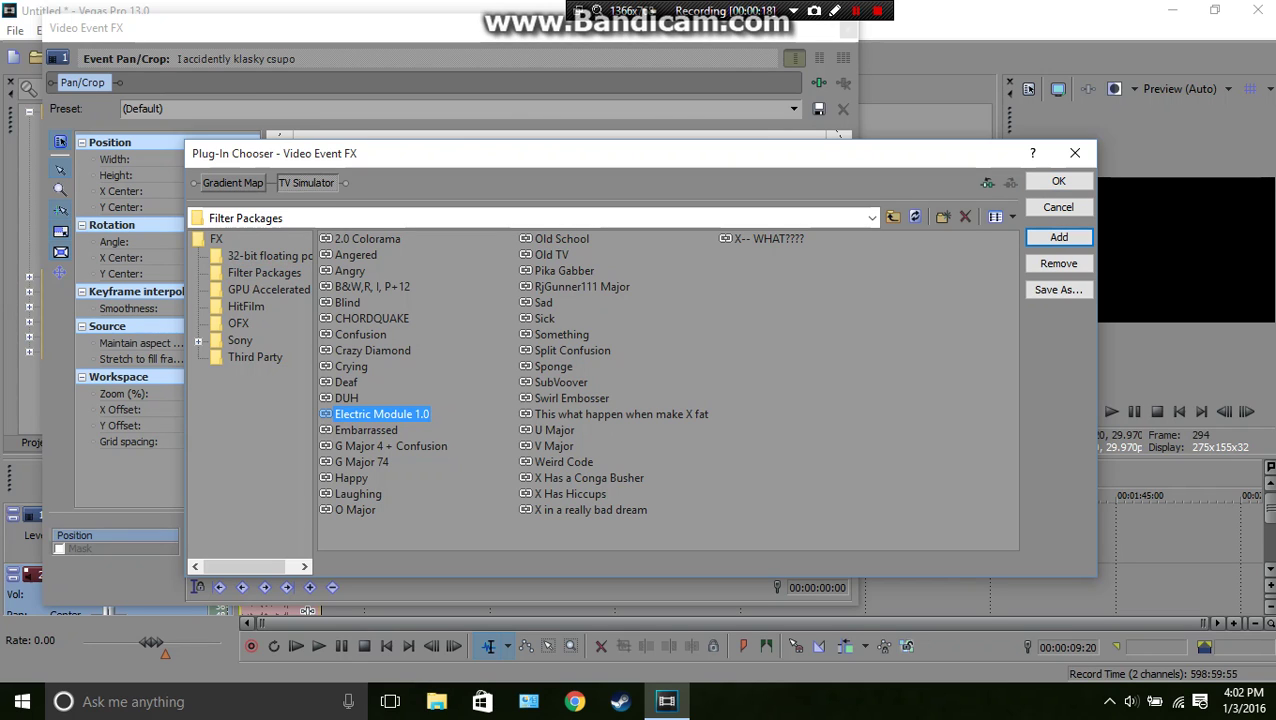
pyautogui.click(1058, 181)
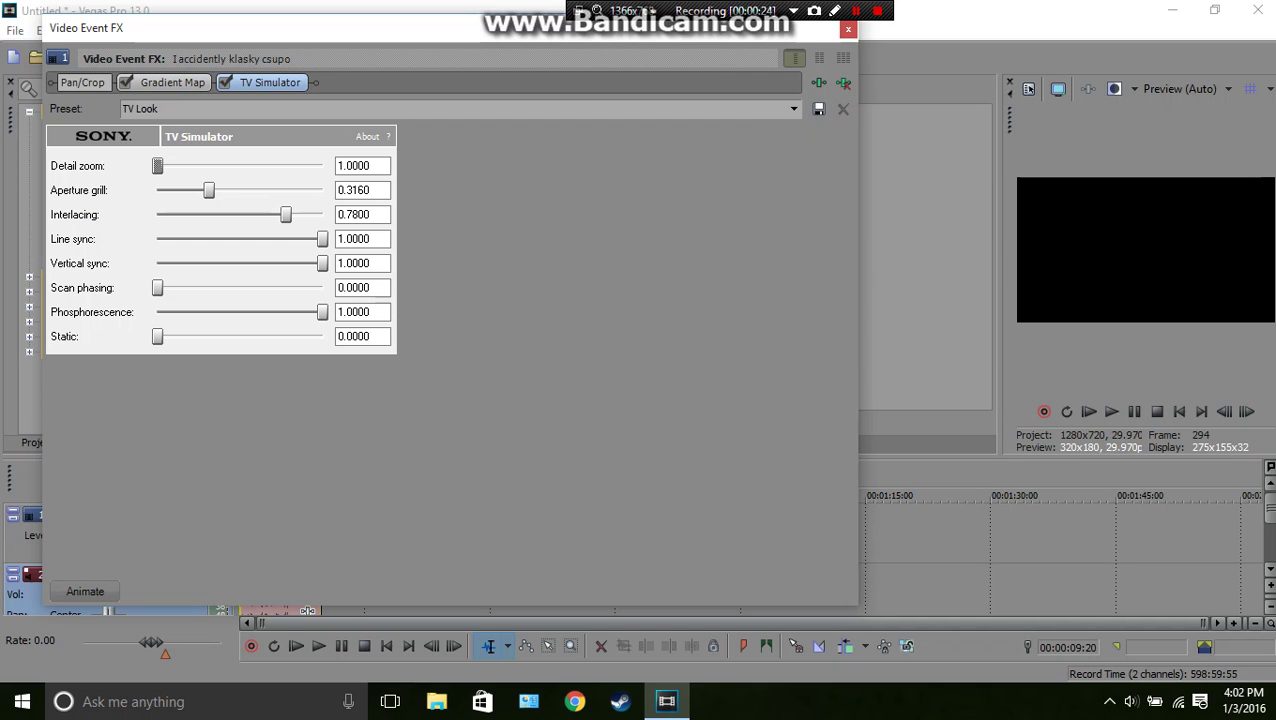
pyautogui.click(848, 29)
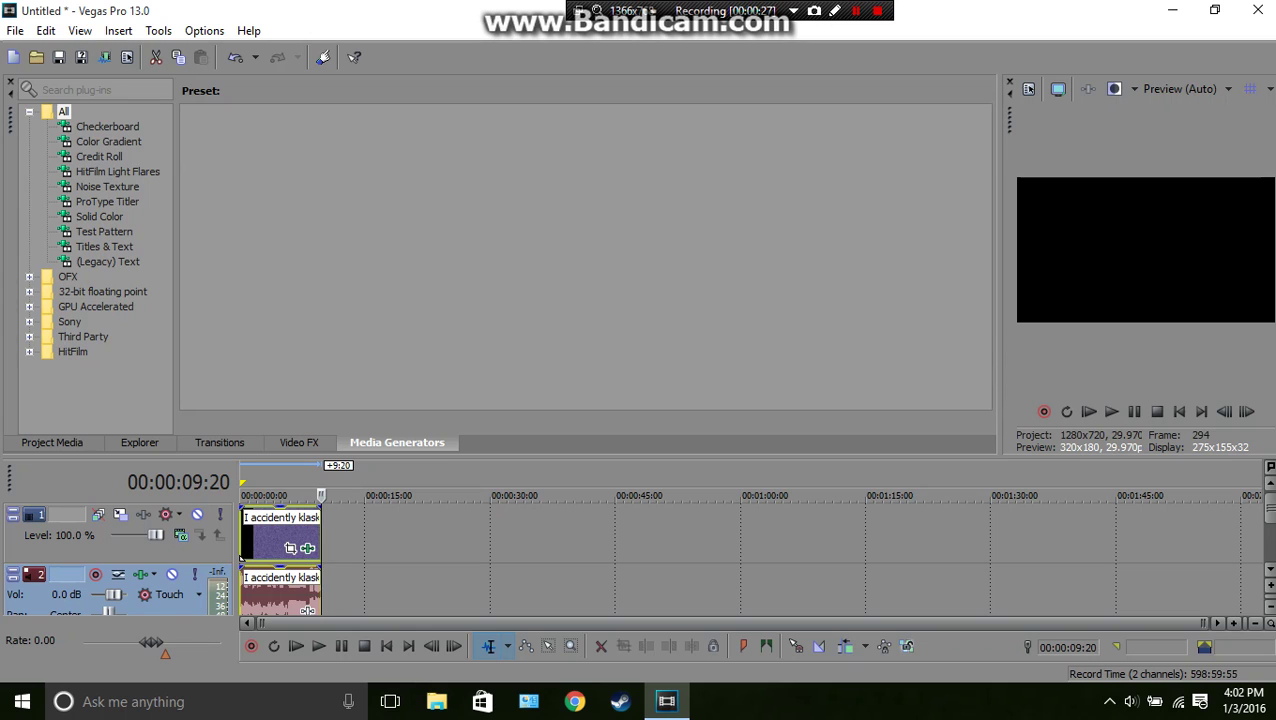
# Add ExpressFX Amplitude Modulation with the Electric Module 1.0 preset to the audio event and preview the project from the start
pyautogui.click(307, 609)
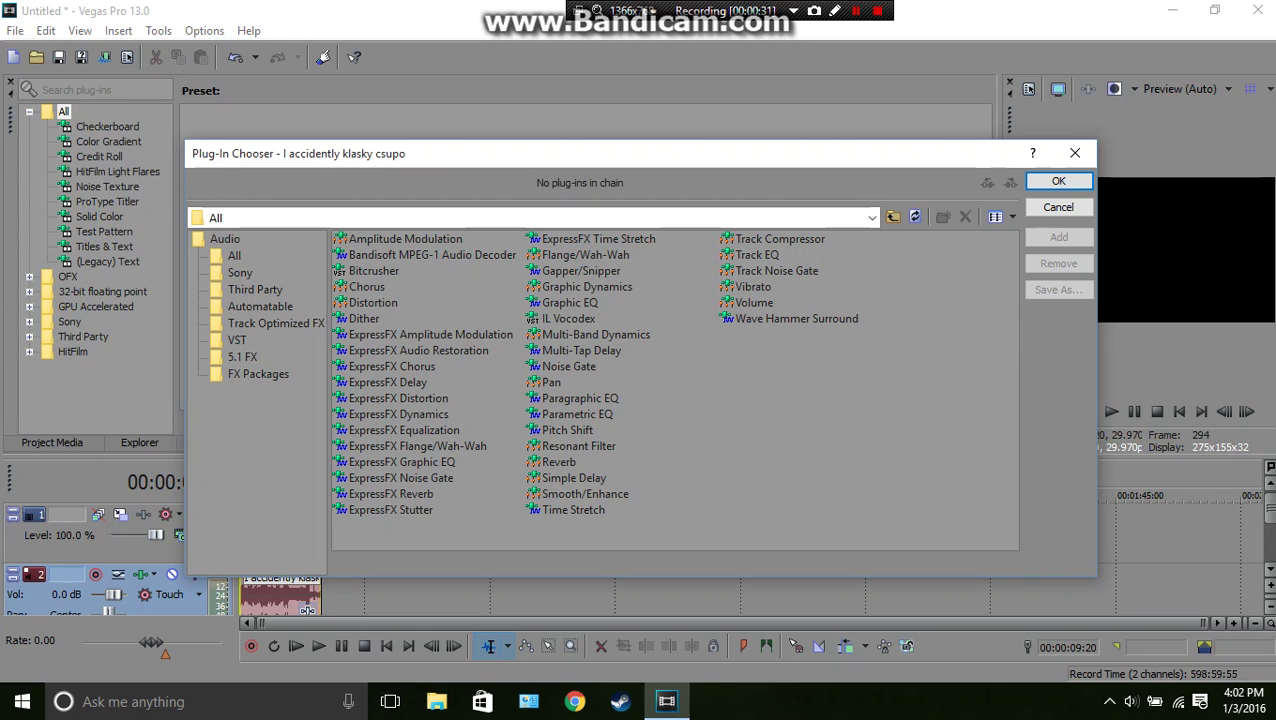
pyautogui.doubleClick(430, 335)
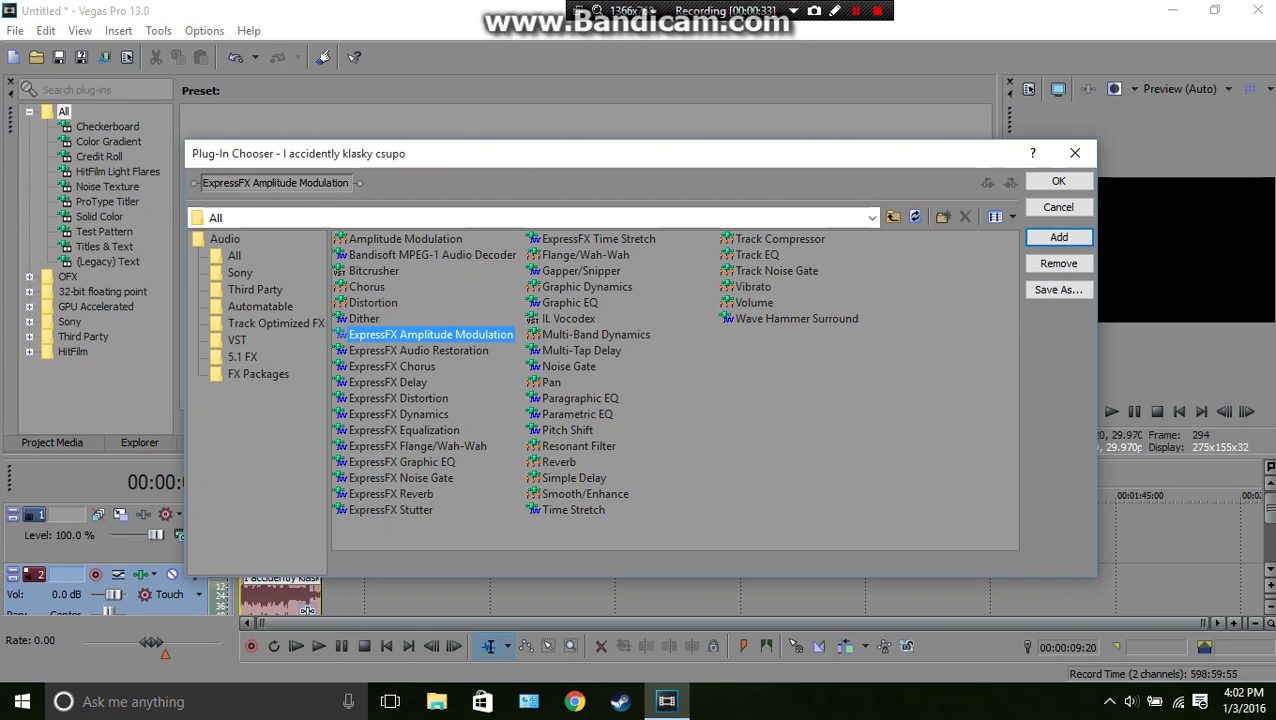
pyautogui.click(1059, 181)
pyautogui.press('Return')
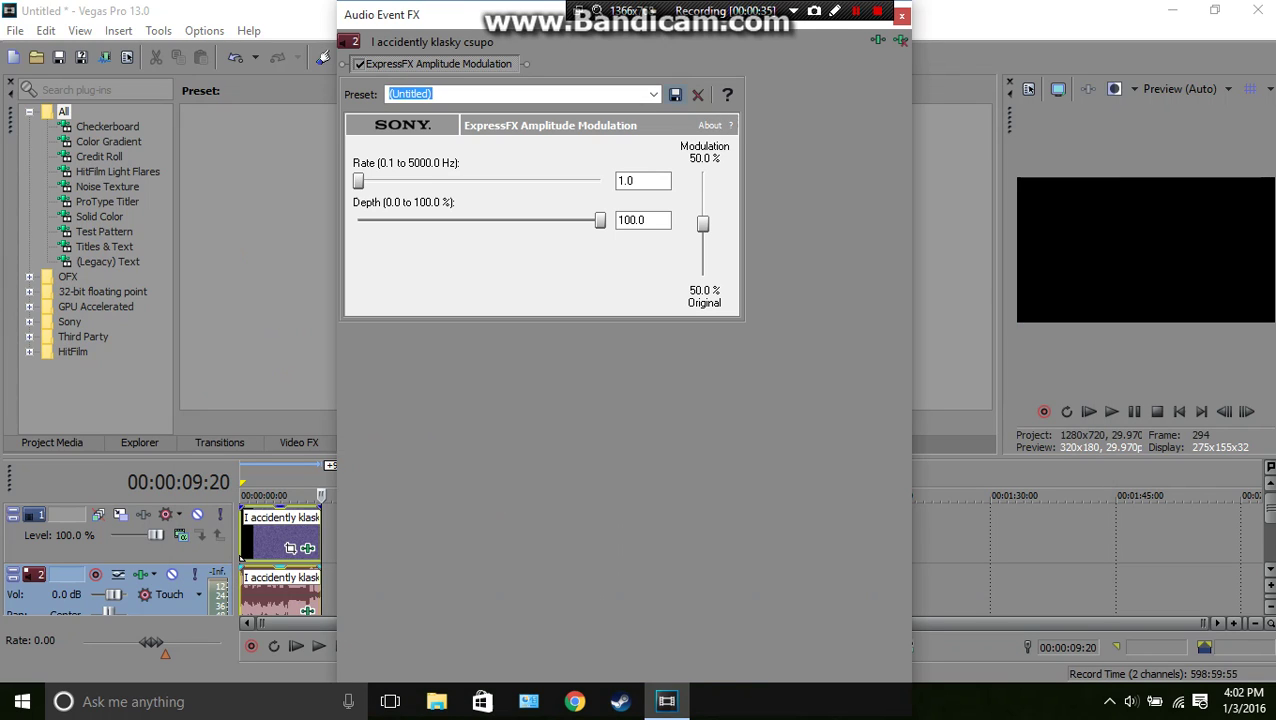
pyautogui.click(653, 94)
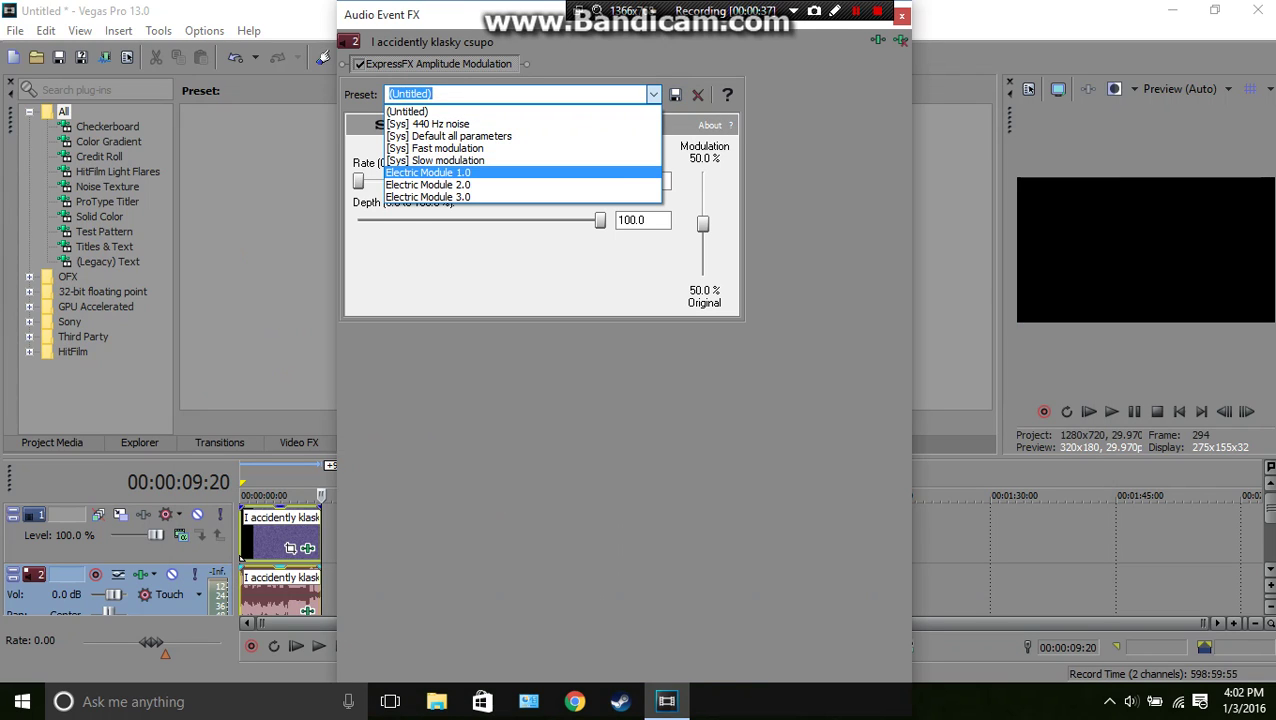
pyautogui.click(560, 173)
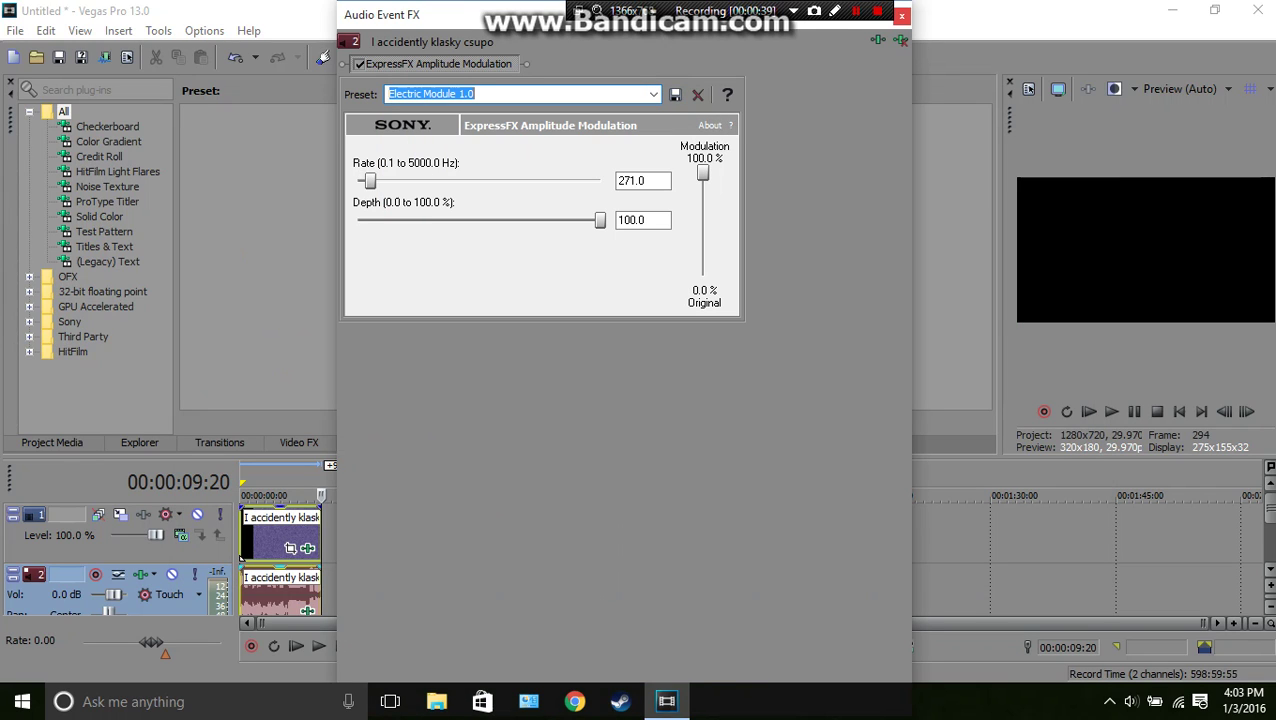
pyautogui.click(901, 15)
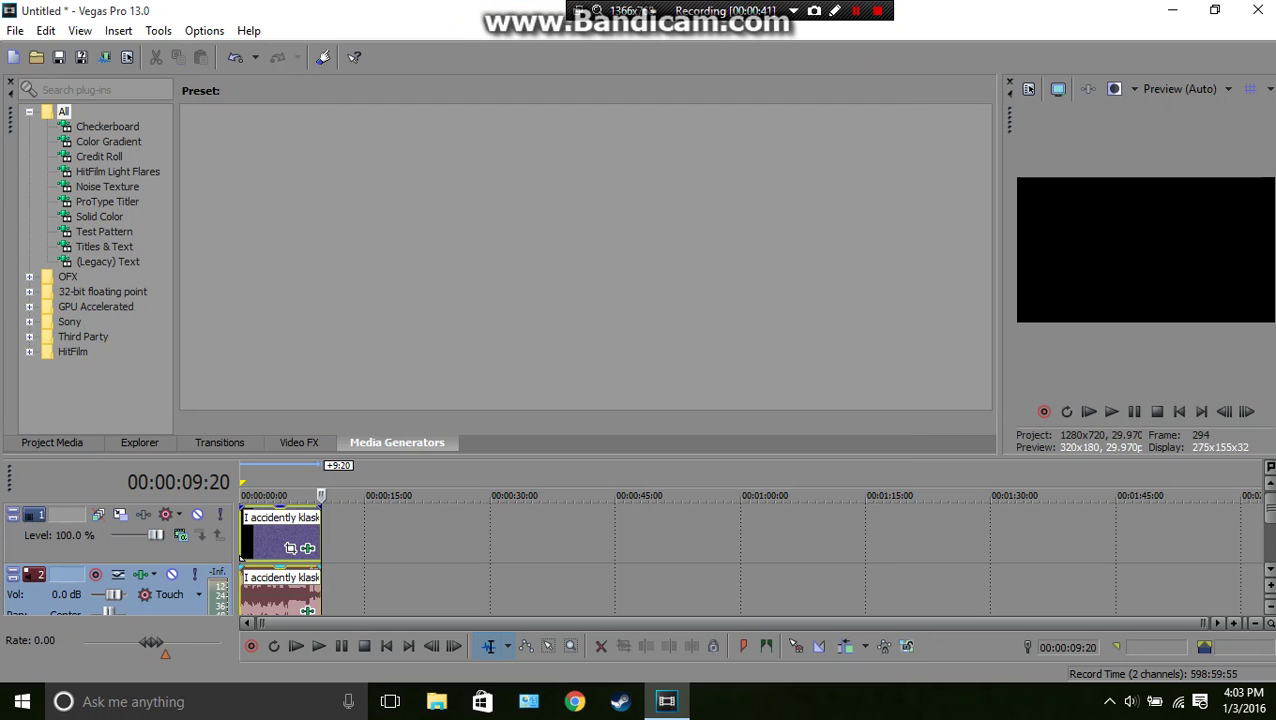
pyautogui.click(1089, 411)
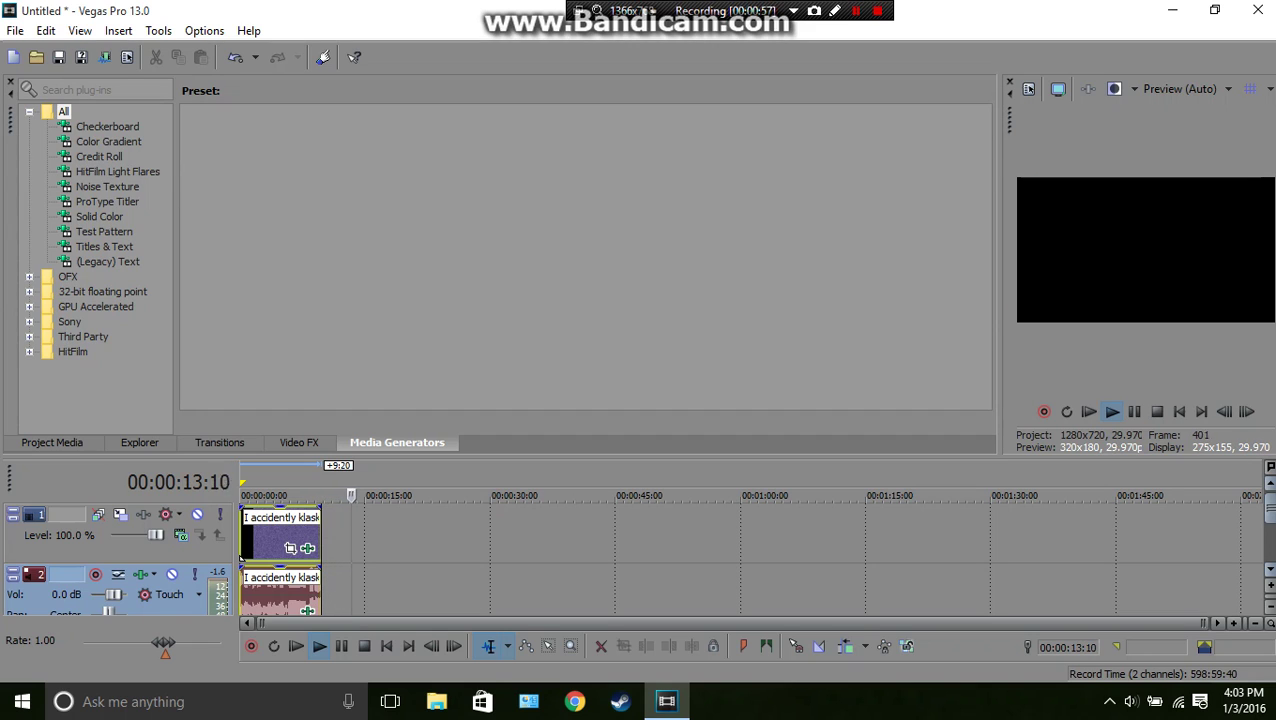
# Insert a new empty video track above the existing clip
pyautogui.moveTo(1270, 508); pyautogui.dragTo(1270, 524)
pyautogui.rightClick(1170, 599)
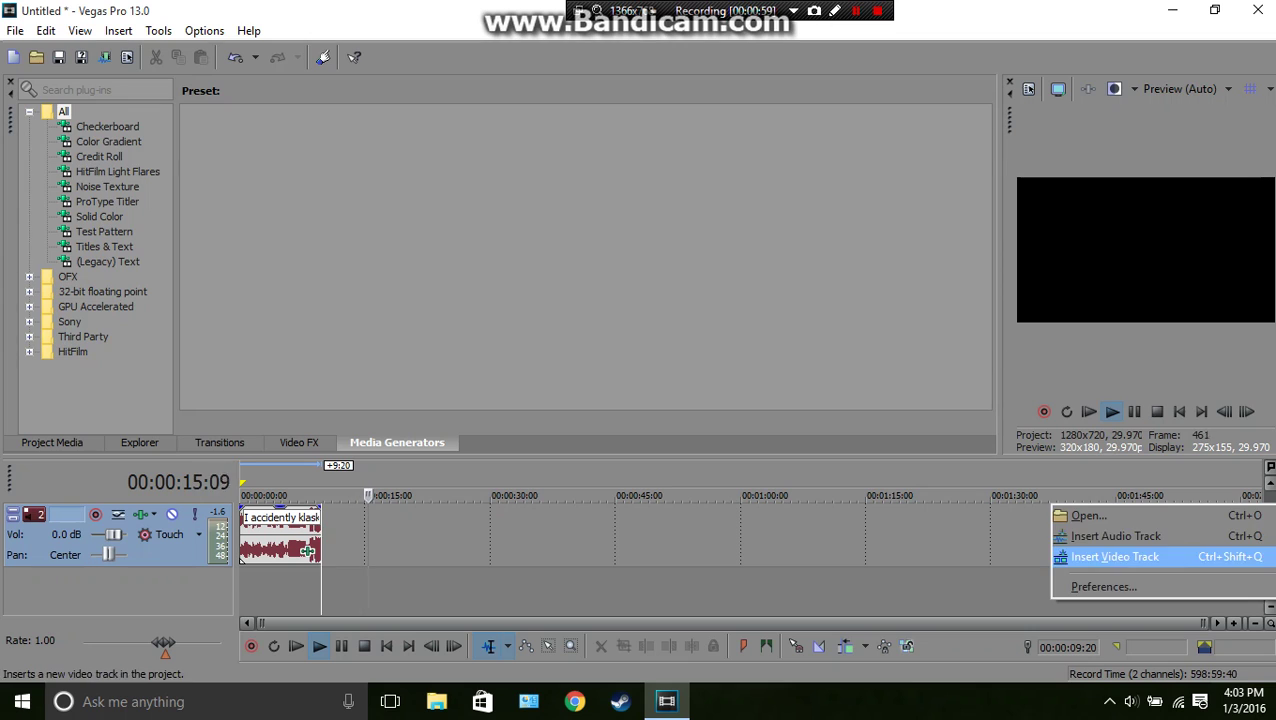
pyautogui.click(1114, 556)
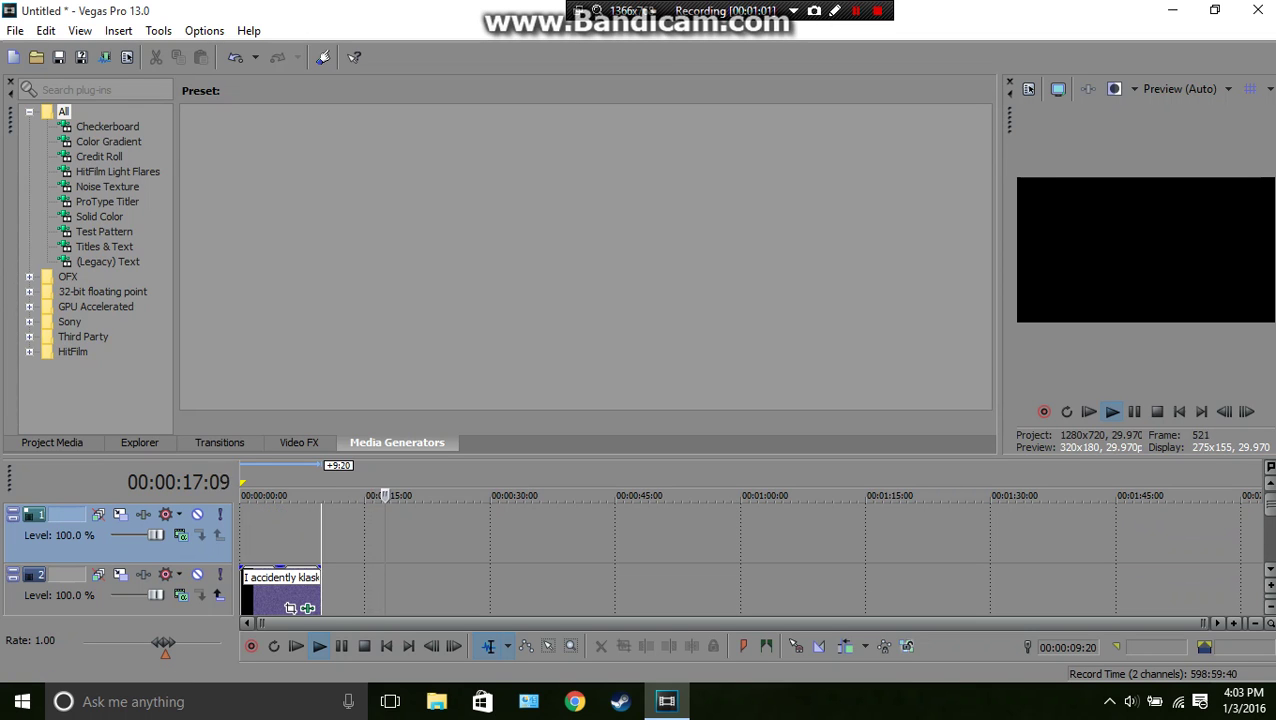
# Apply the Watermark track motion preset to the new video track 1
pyautogui.click(121, 514)
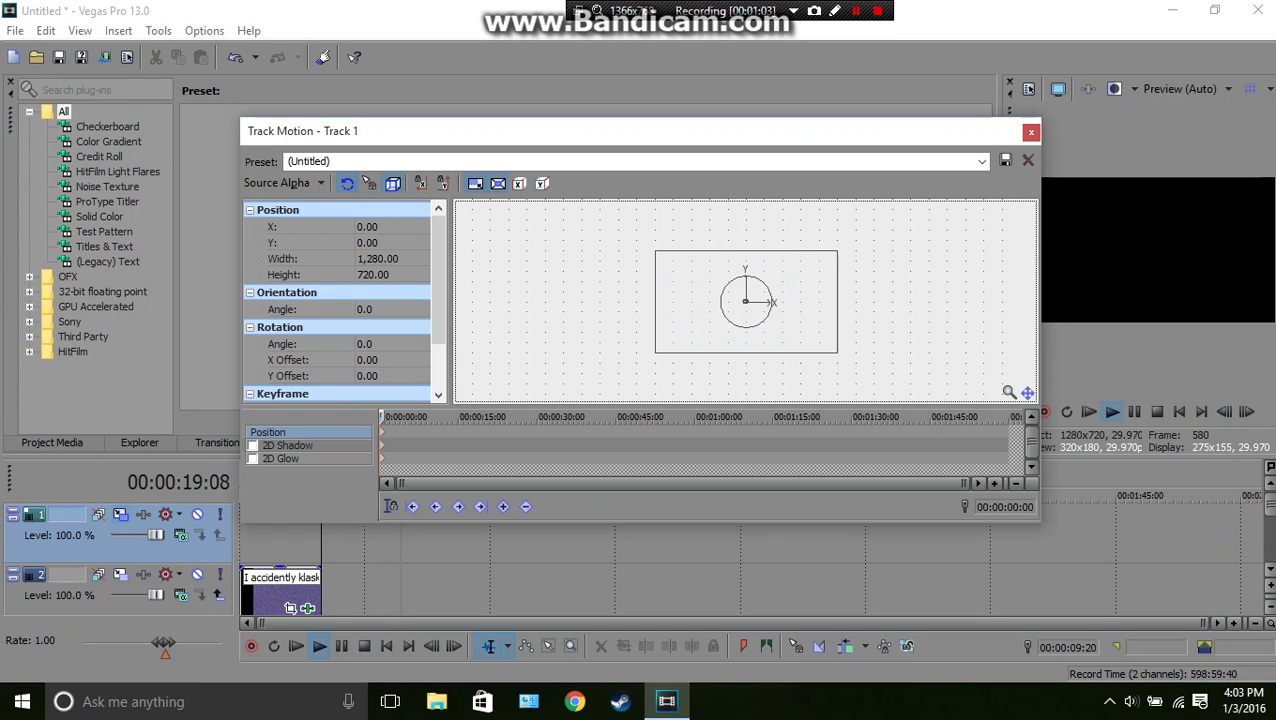
pyautogui.click(982, 162)
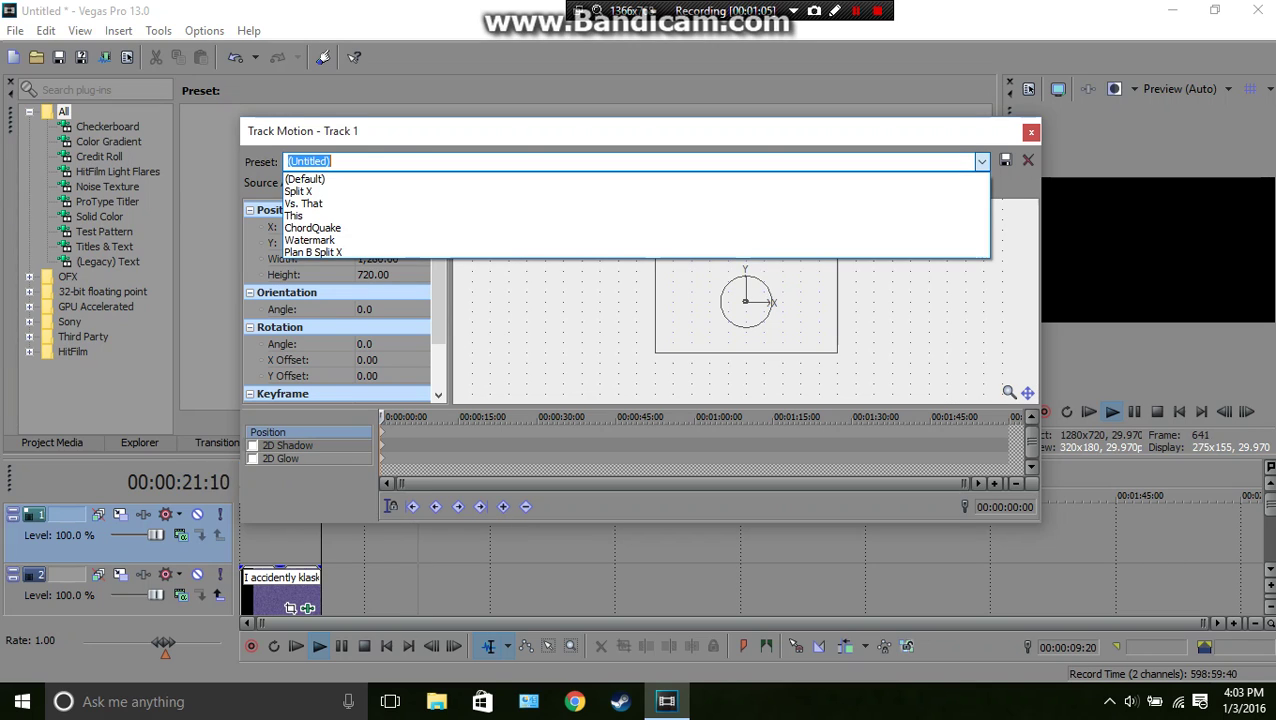
pyautogui.press('Up')
pyautogui.press('Return')
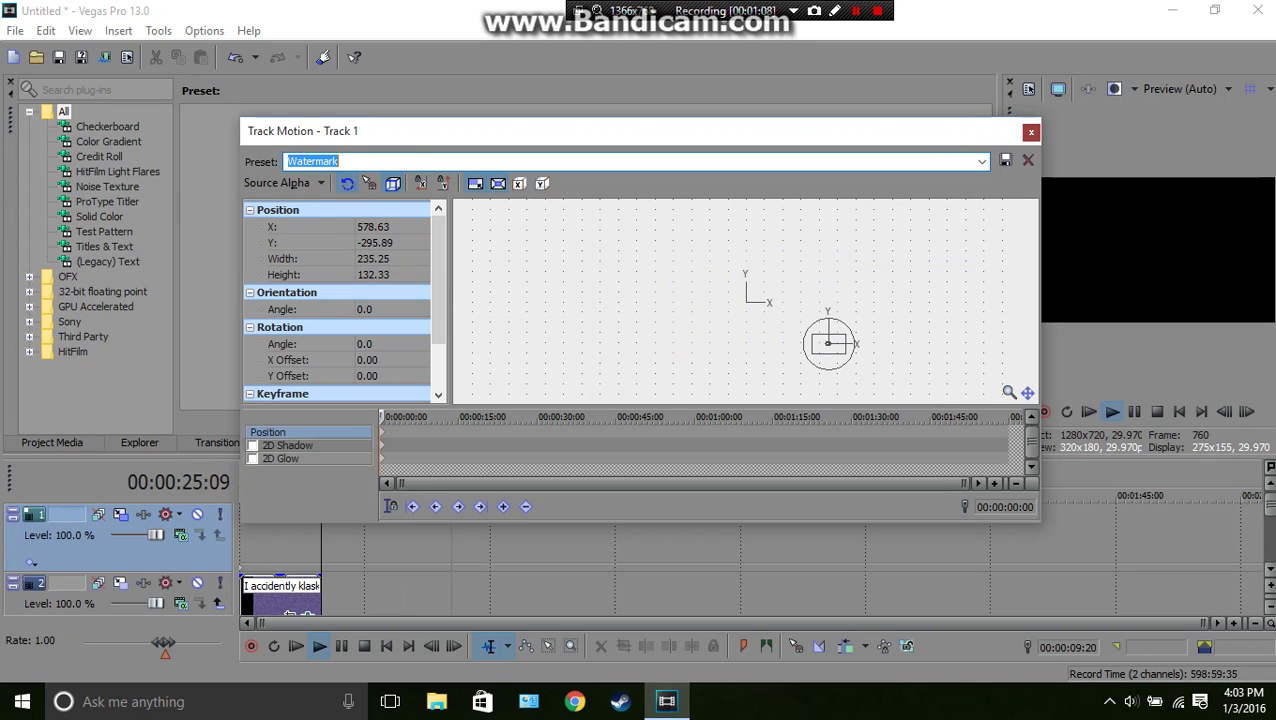
pyautogui.click(1031, 131)
# Import the MLG Foxy (1) image at the start of the timeline on track 2
pyautogui.click(245, 600)
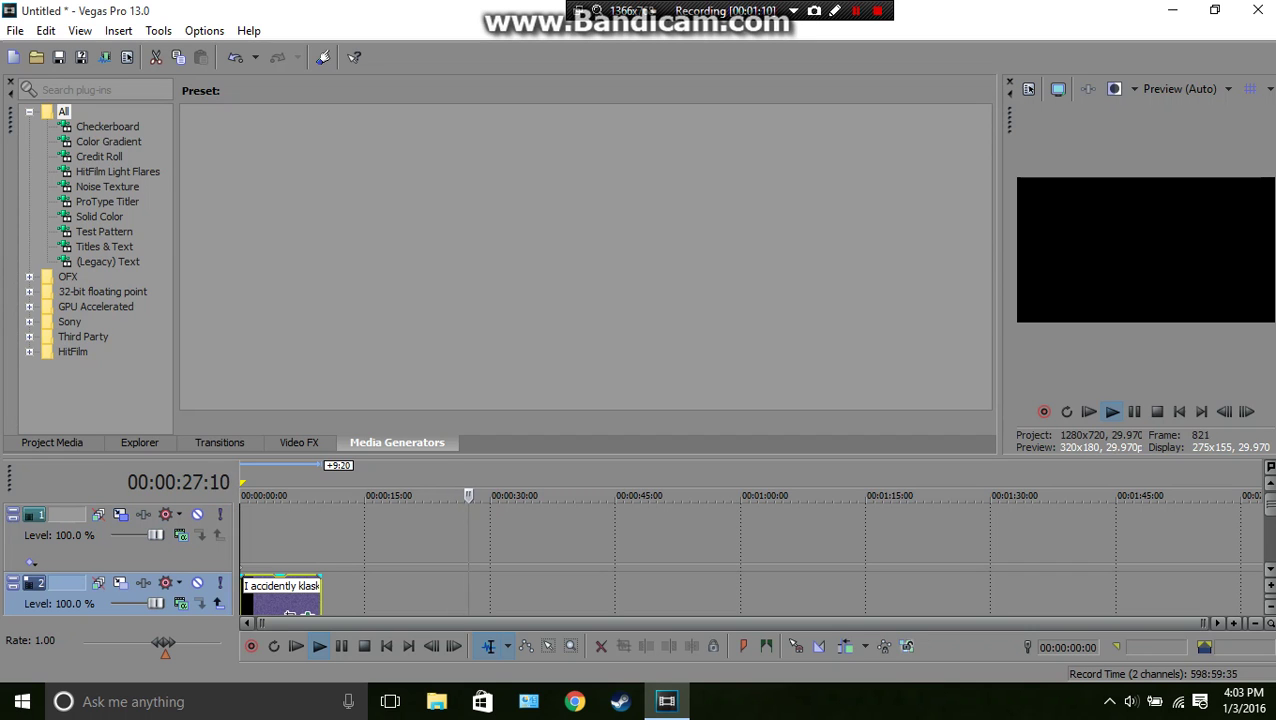
pyautogui.hotkey('ctrl', 'o')
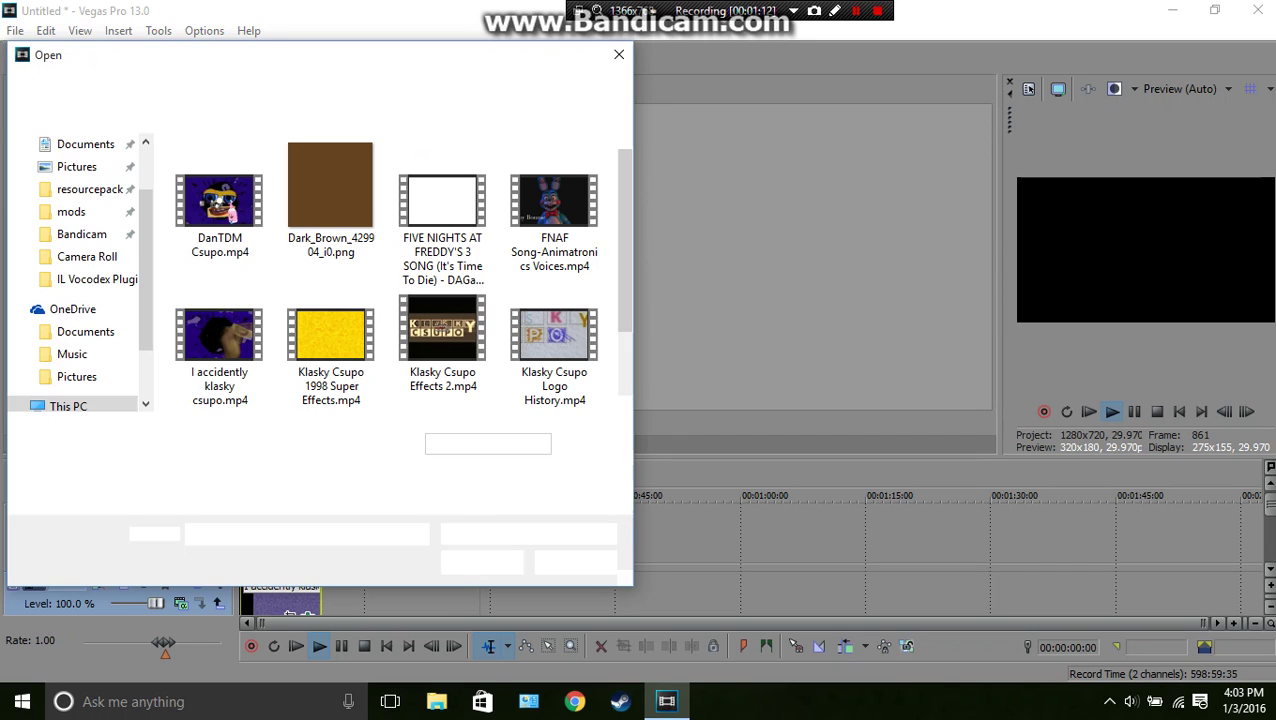
pyautogui.scroll(-2, 330, 330)
pyautogui.doubleClick(328, 330)
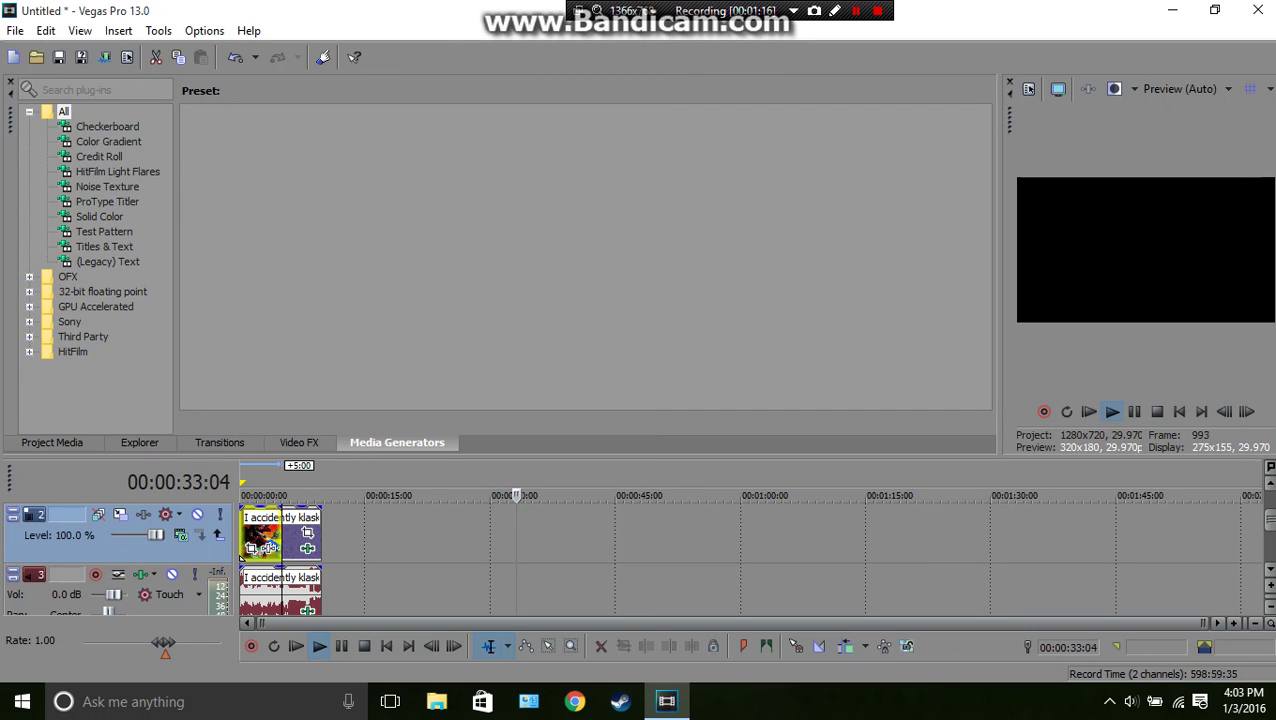
# Move the MLG Foxy (1) image to track 1 and make it span exactly the length of the klasky csupo clip
pyautogui.scroll(1, 262, 540)
pyautogui.moveTo(262, 598); pyautogui.dragTo(321, 540)
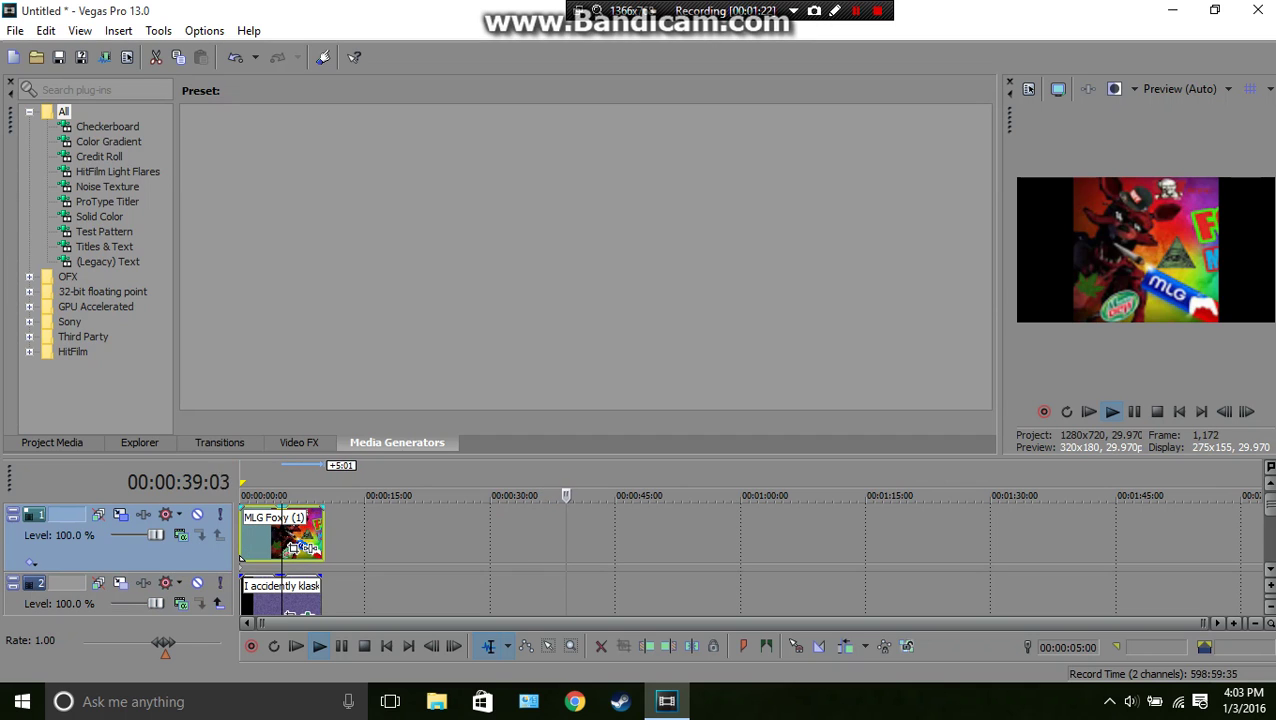
pyautogui.scroll(5, 300, 548)
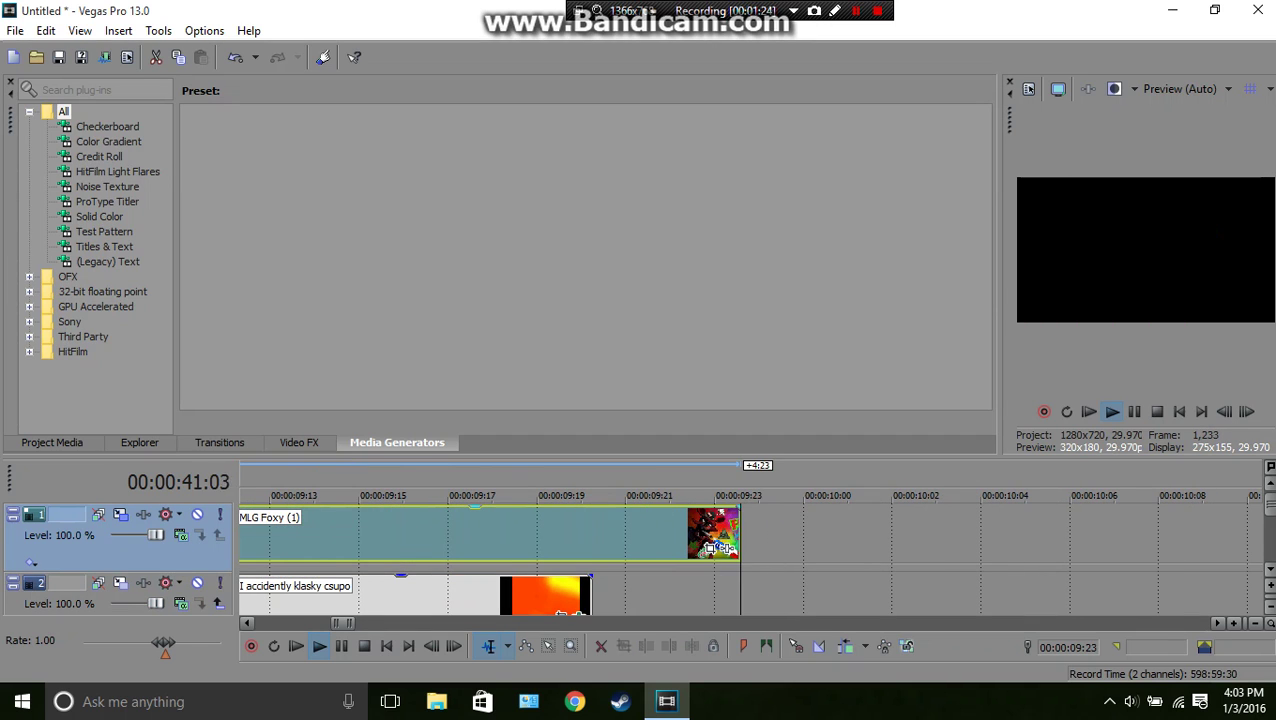
pyautogui.moveTo(722, 547); pyautogui.dragTo(573, 548)
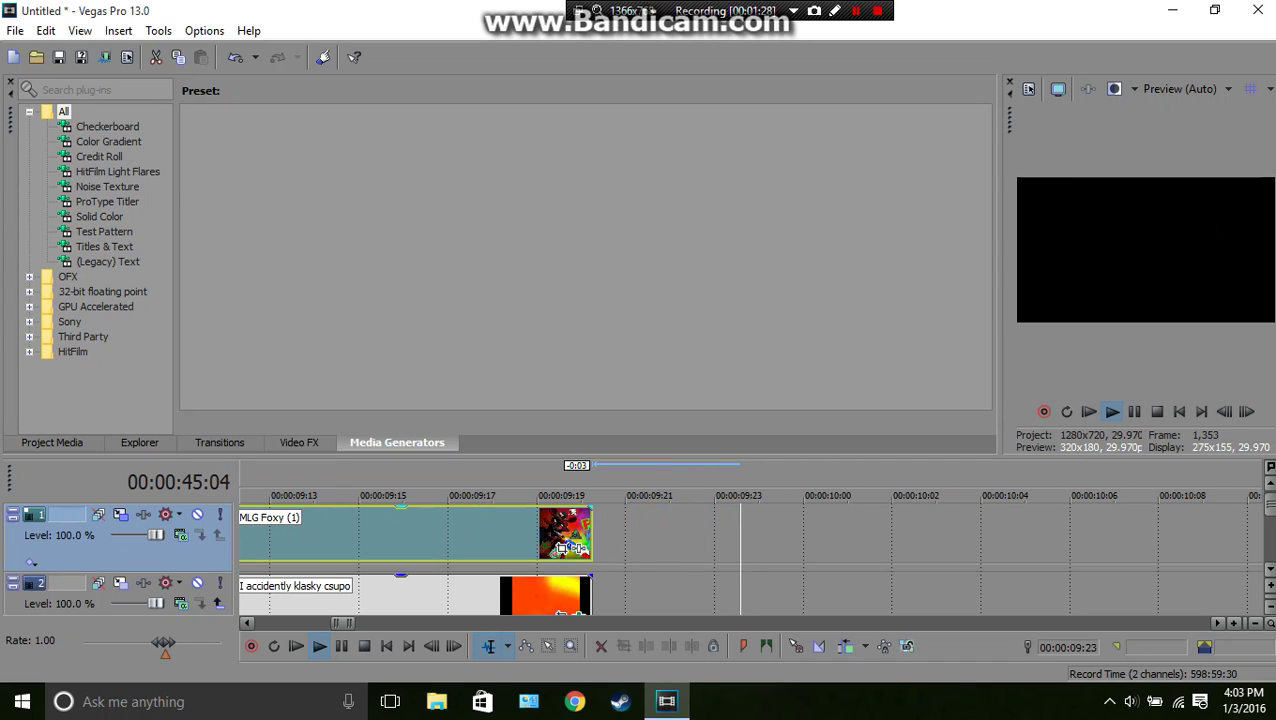
# Open the render settings and clear the default output file name
pyautogui.click(104, 57)
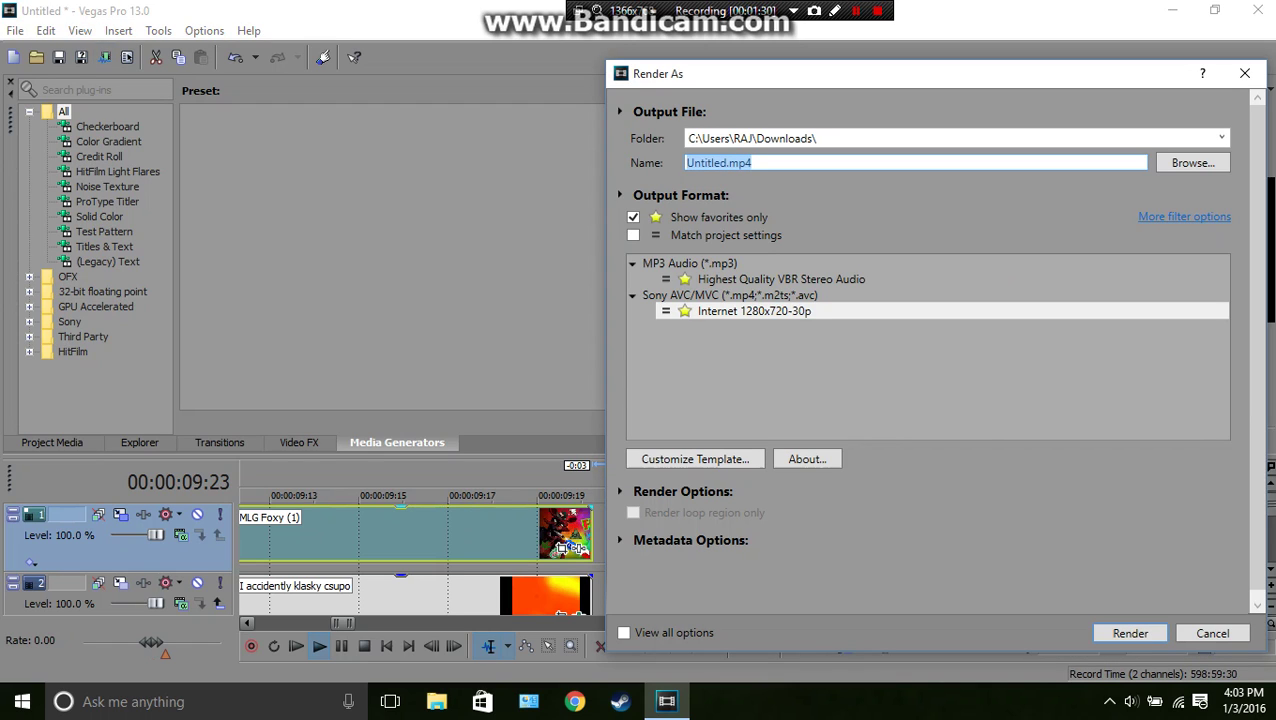
pyautogui.click(687, 163)
pyautogui.write('klask')
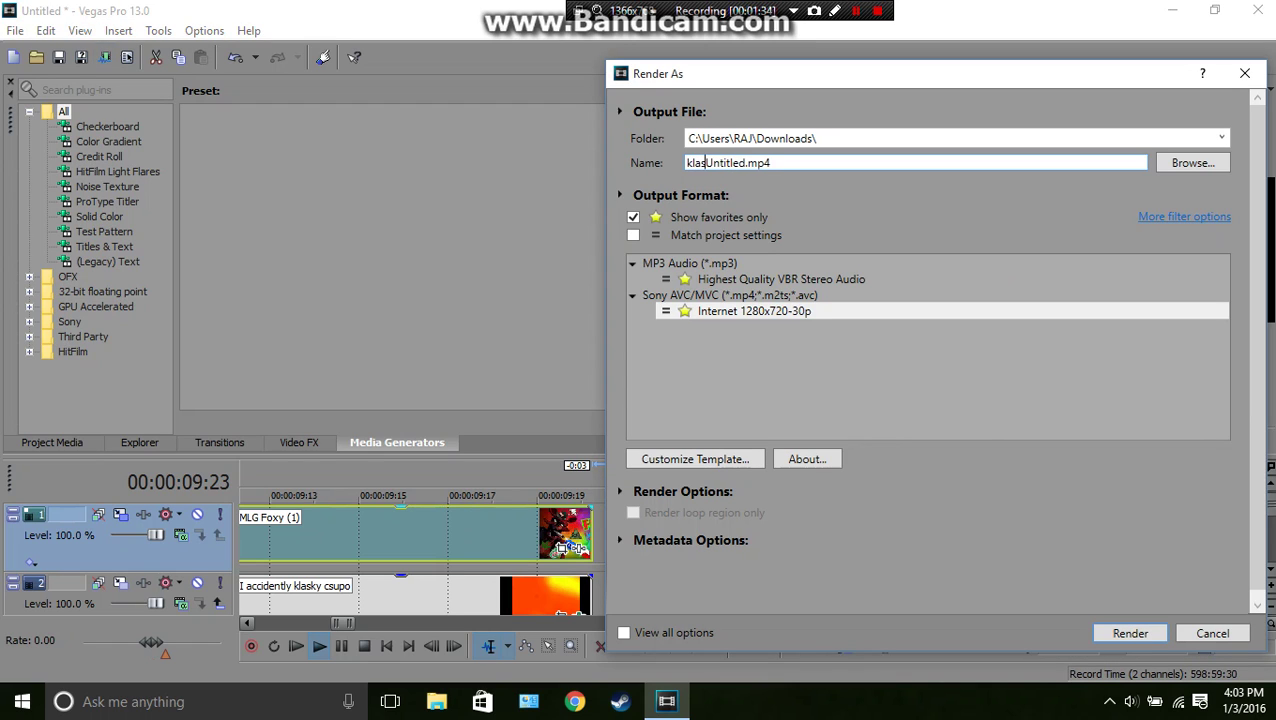
pyautogui.press('Delete')
pyautogui.hotkey('shift', 'End')
pyautogui.press('Delete')
pyautogui.write('\\')
pyautogui.press('BackSpace')
pyautogui.press('BackSpace')
pyautogui.press('BackSpace')
pyautogui.press('BackSpace')
pyautogui.press('BackSpace')
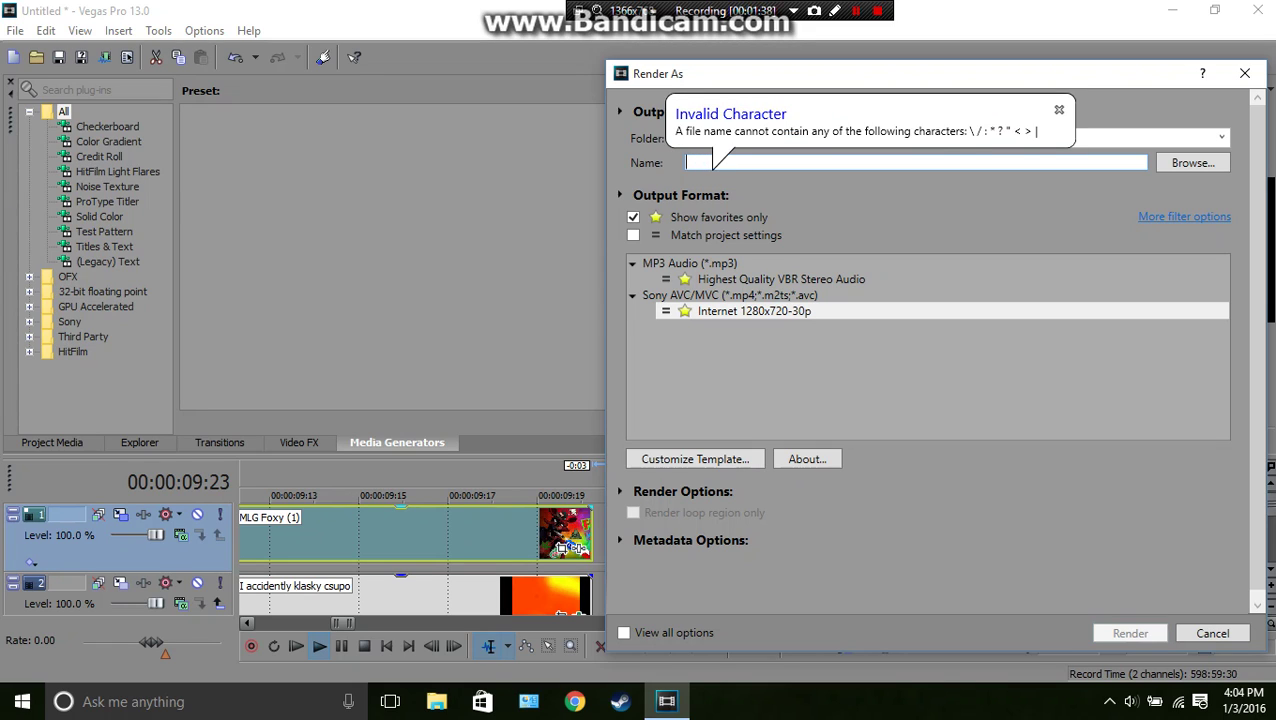
# Name the output "I Accidentally Klasky Csupo Enhanced with Electric Module 1.0" and render it with the Internet 1280x720-30p template
pyautogui.press('capslock')
pyautogui.write('KL')
pyautogui.press('BackSpace')
pyautogui.press('capslock')
pyautogui.write('lasky Csupo')
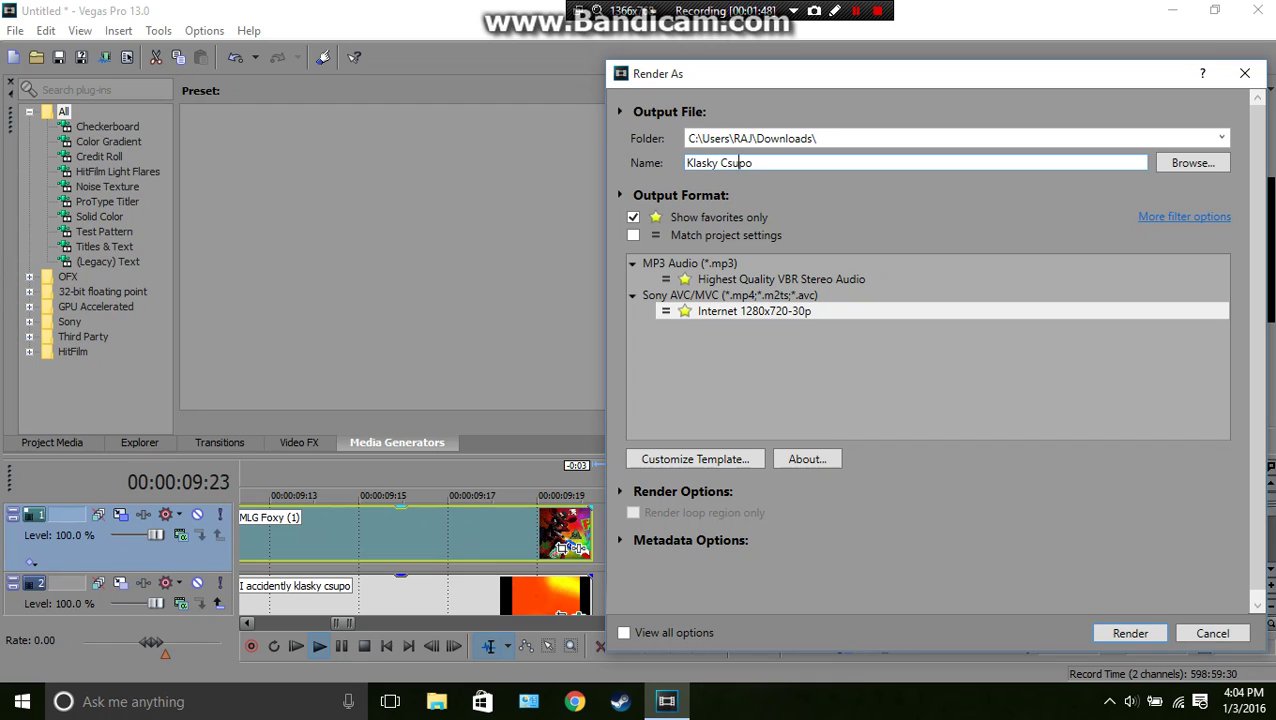
pyautogui.write('I a')
pyautogui.press('BackSpace')
pyautogui.write('Accidentally')
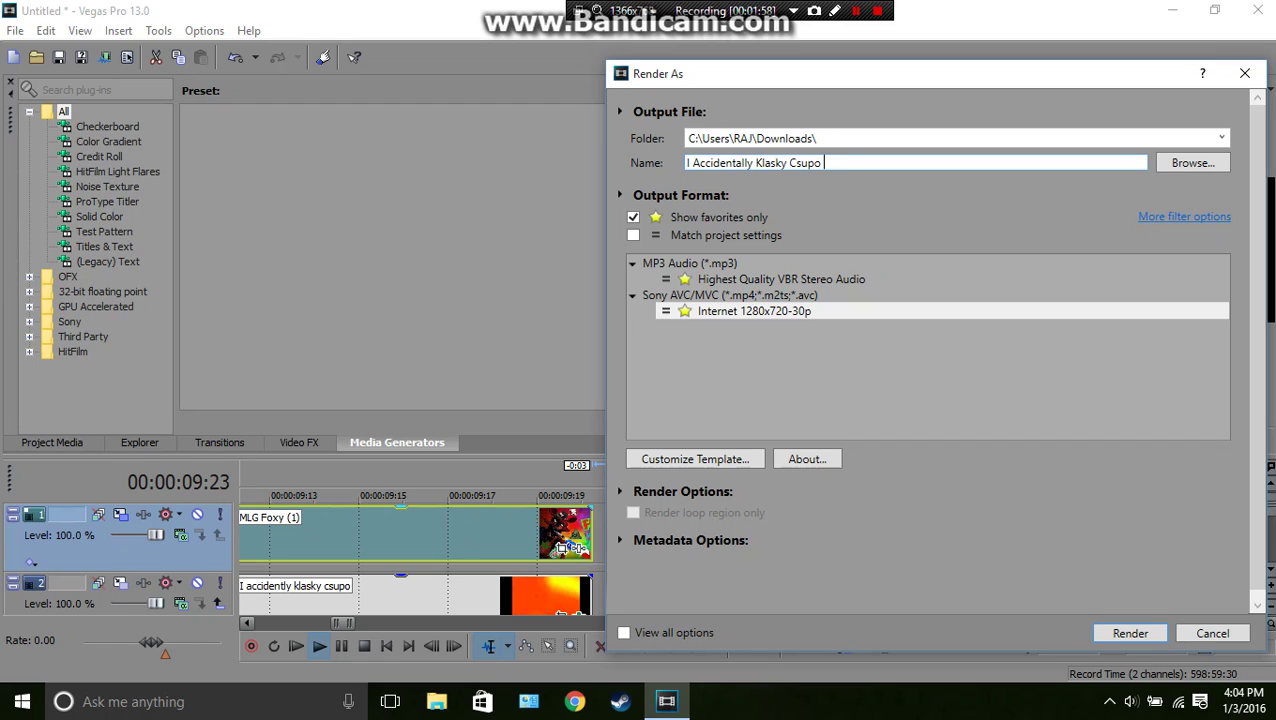
pyautogui.write('nhanced with ElectricMod')
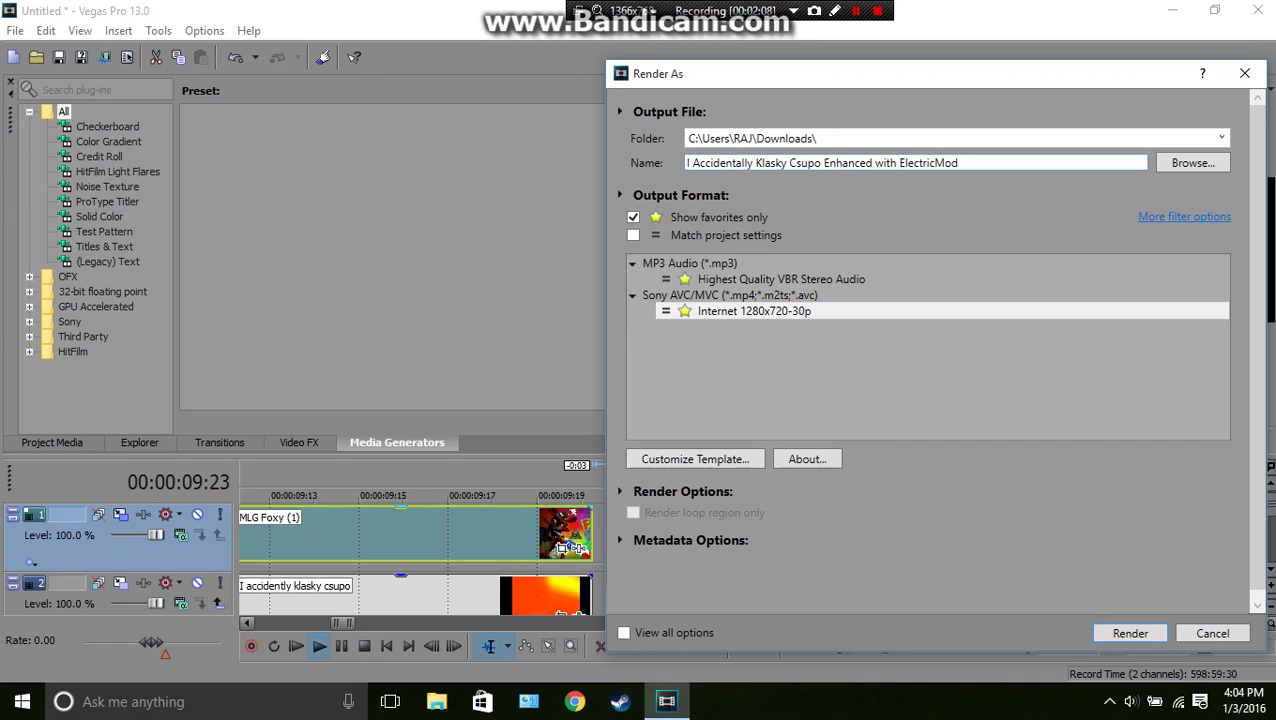
pyautogui.click(933, 162)
pyautogui.click(1156, 633)
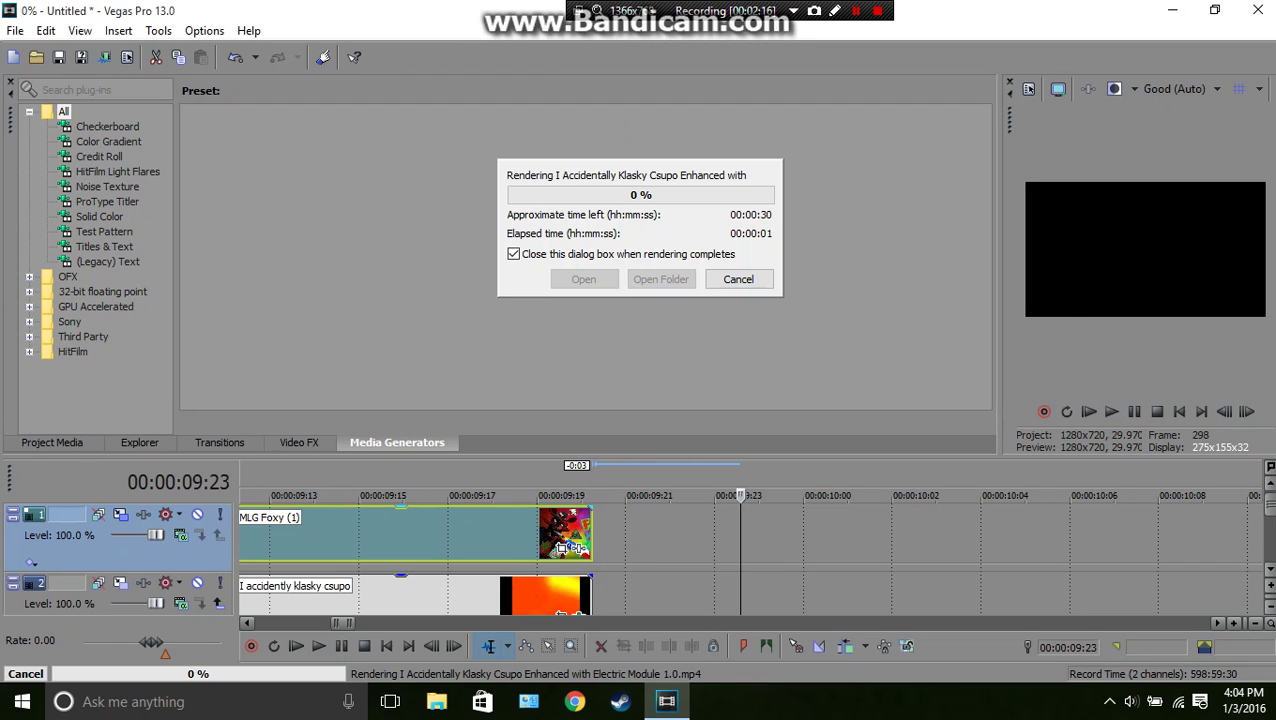
pyautogui.click(856, 11)
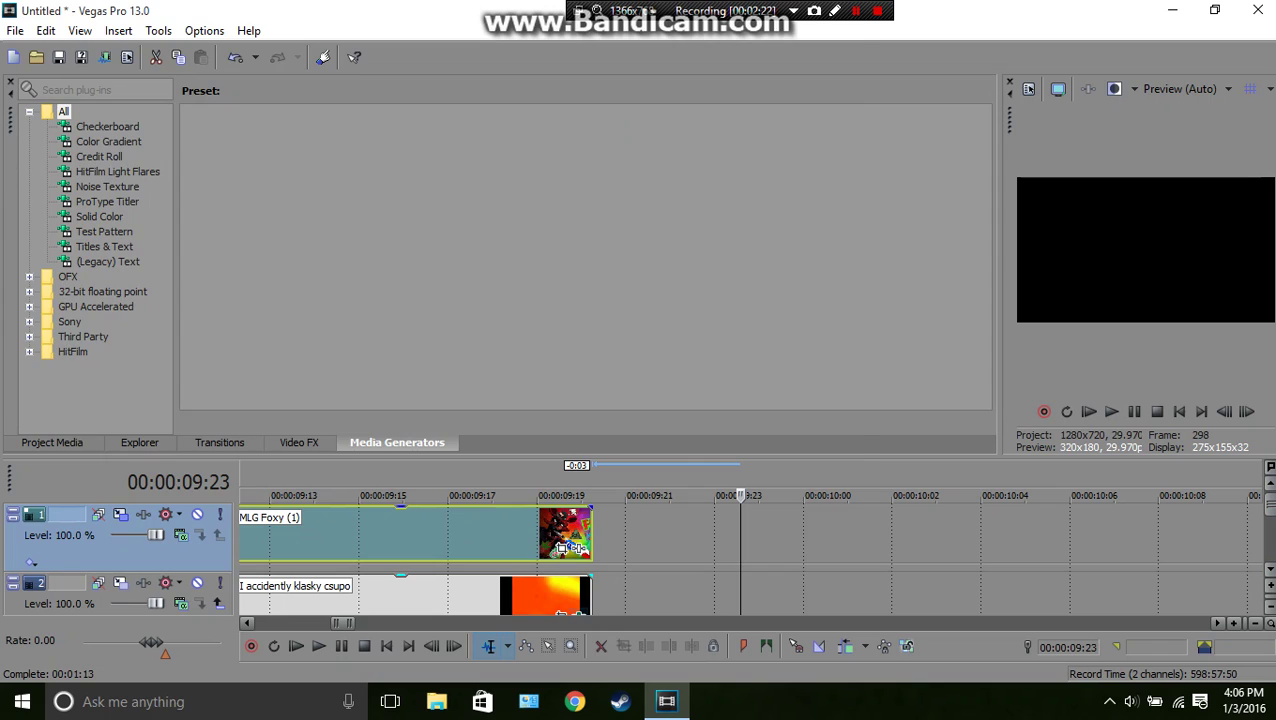
# In the video event's Gradient Map effect, change color point 1 to yellow (R 255, G 255, B 0)
pyautogui.click(579, 613)
pyautogui.click(172, 83)
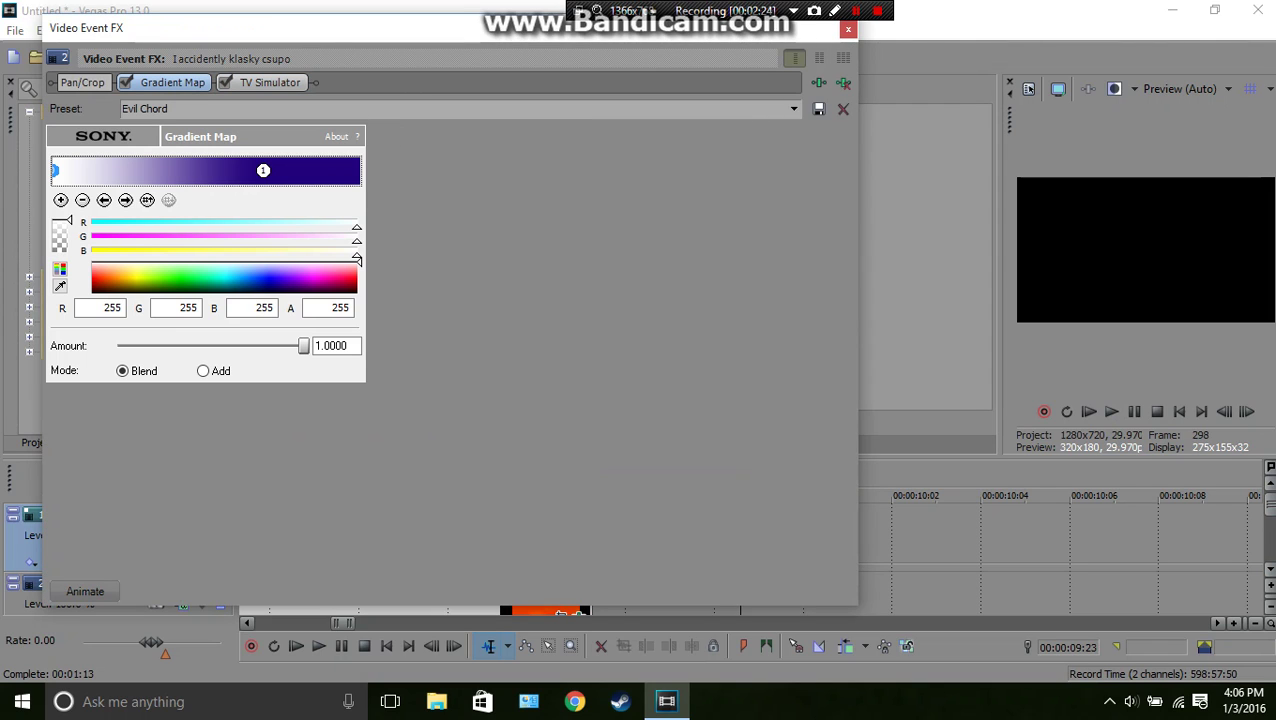
pyautogui.click(263, 170)
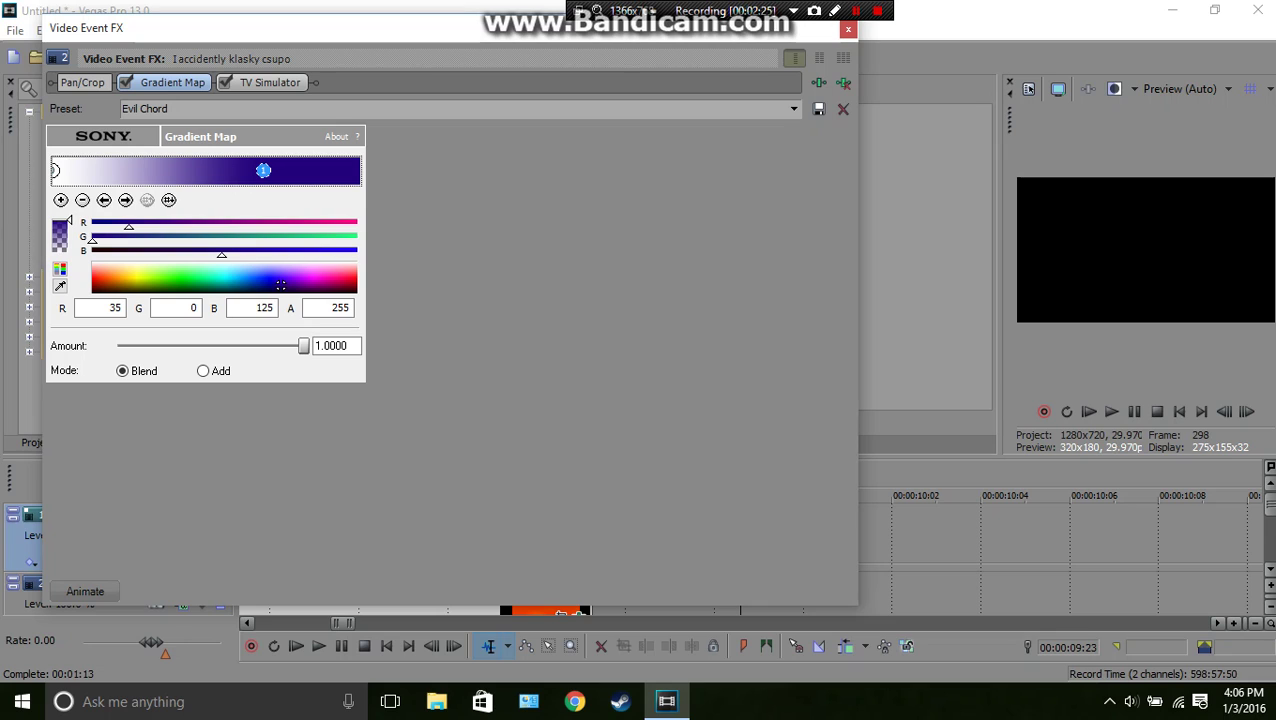
pyautogui.moveTo(221, 254); pyautogui.dragTo(92, 254)
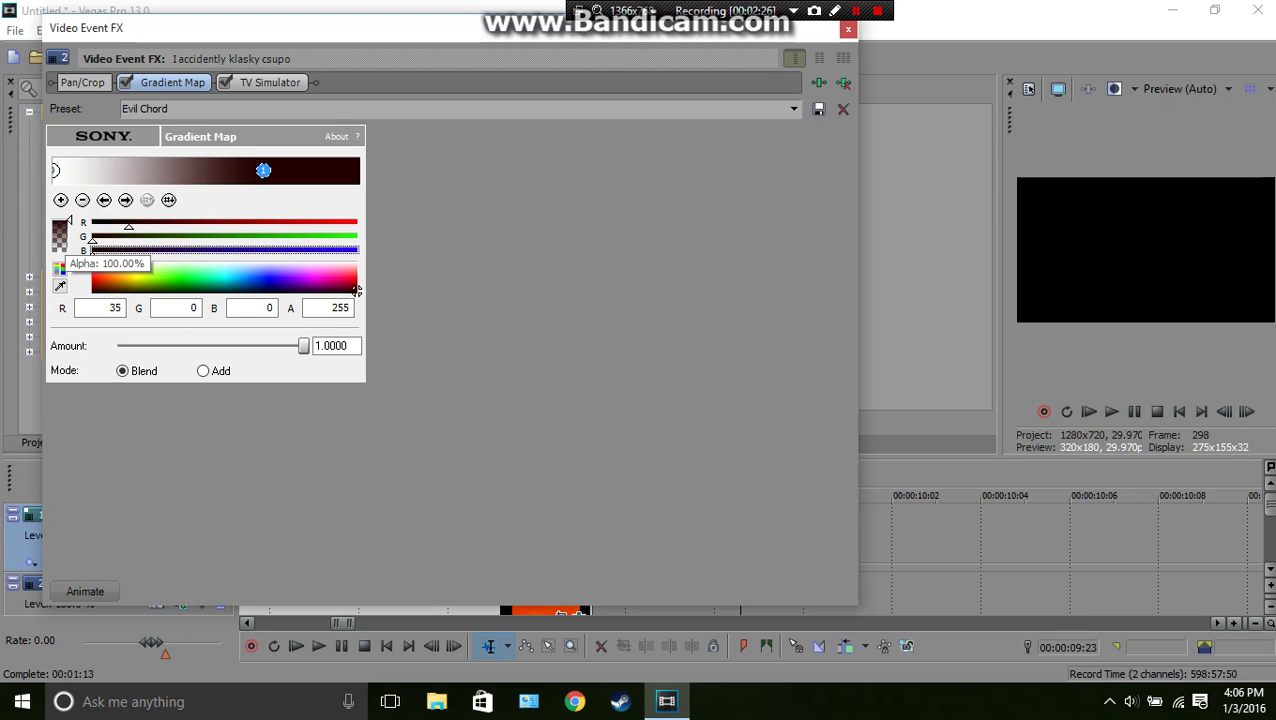
pyautogui.moveTo(357, 290); pyautogui.dragTo(136, 277)
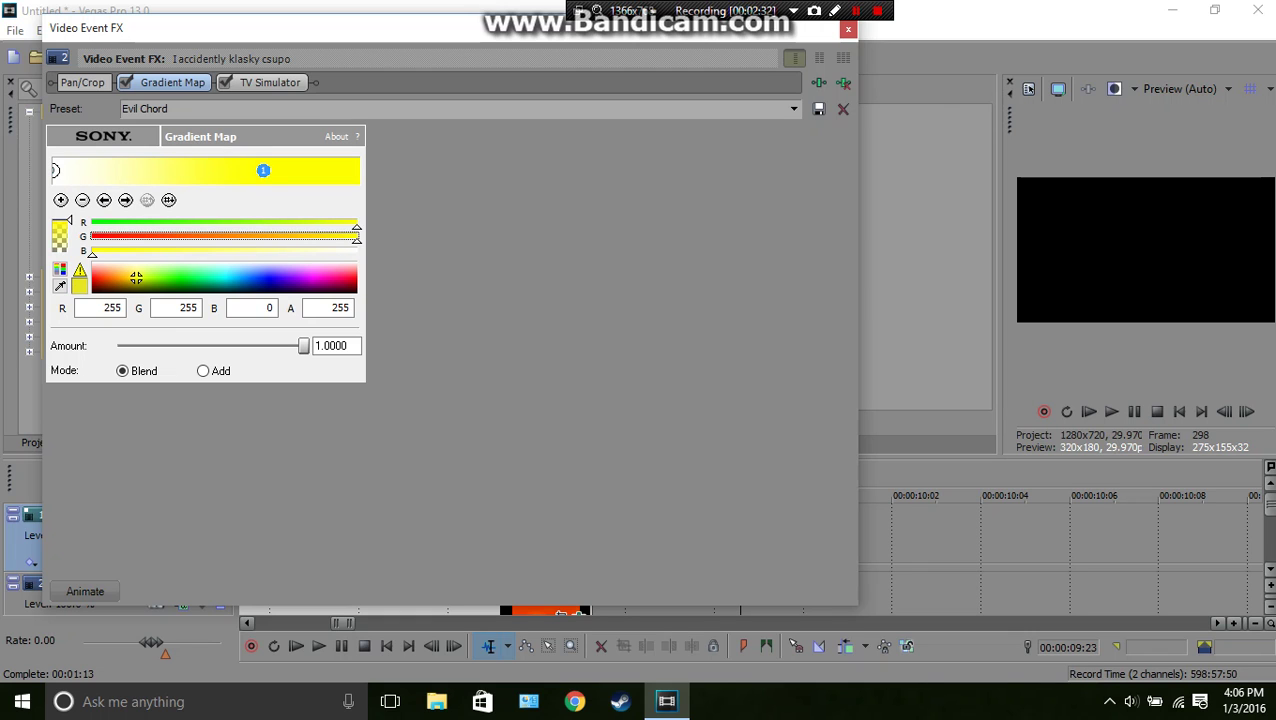
# Switch the audio event's ExpressFX Amplitude Modulation preset to Electric Module 2.0 and preview the clip
pyautogui.click(848, 30)
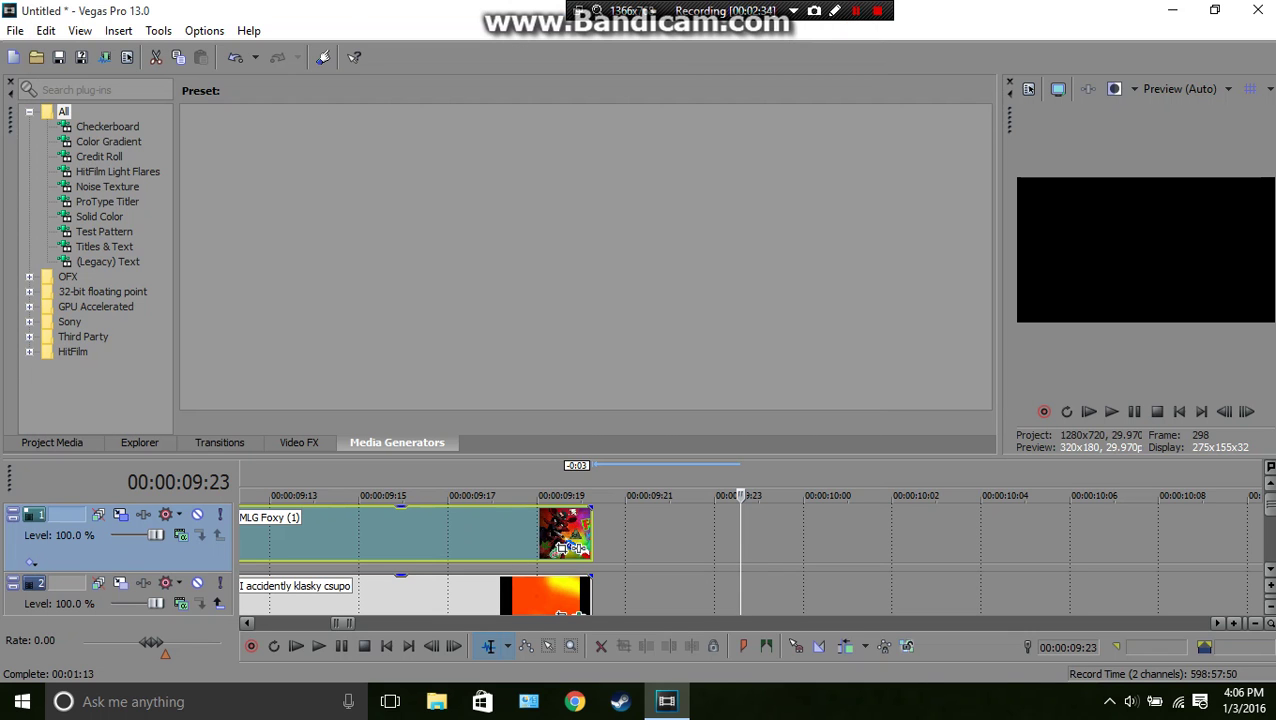
pyautogui.scroll(-3, 570, 548)
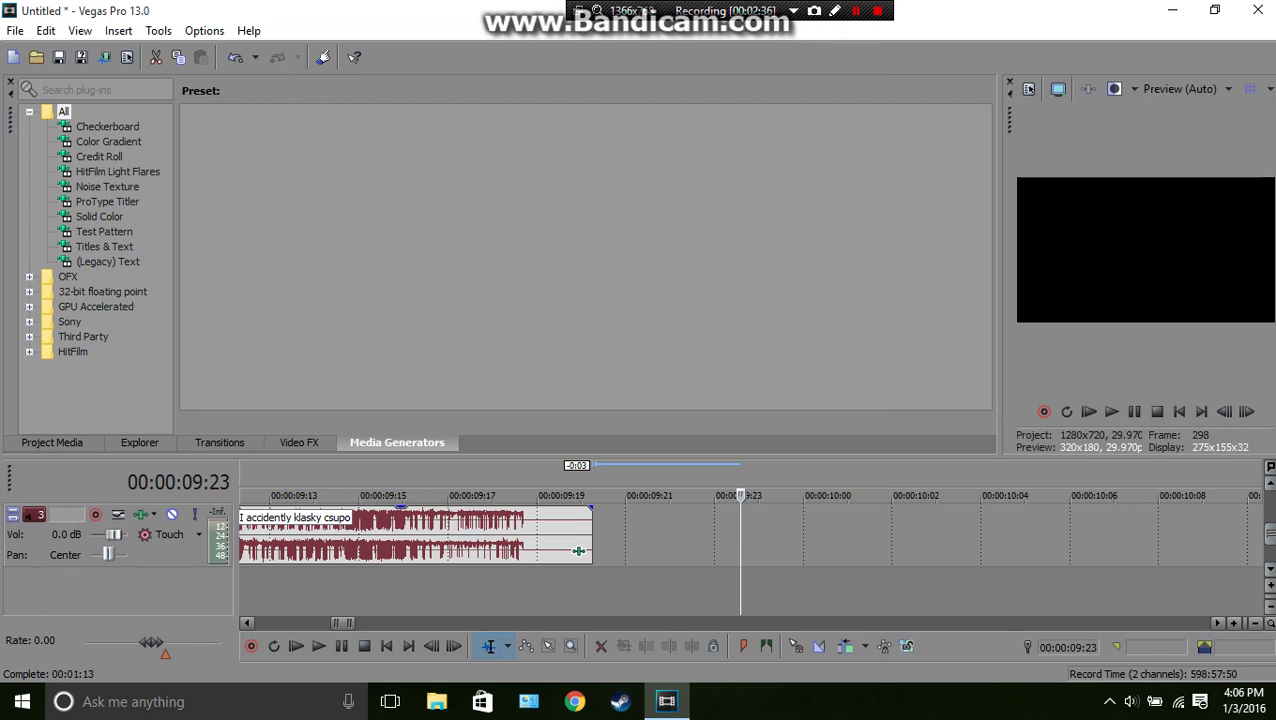
pyautogui.click(578, 551)
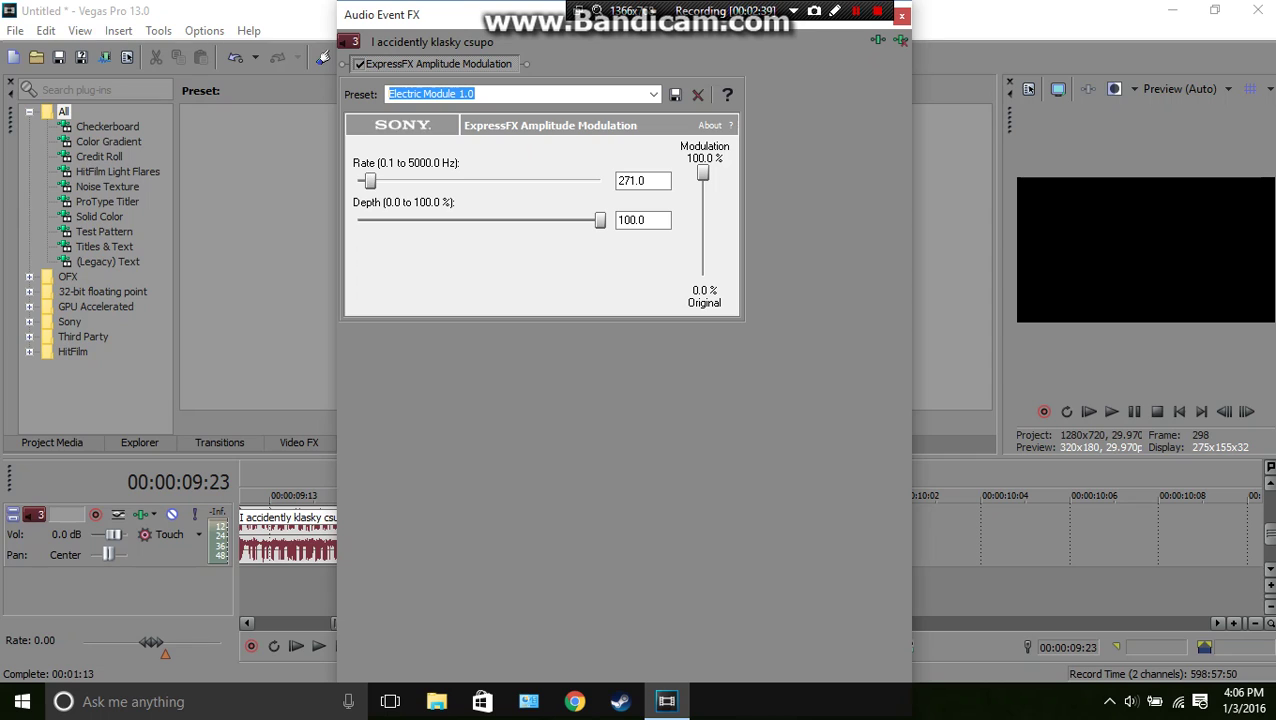
pyautogui.click(653, 94)
pyautogui.click(560, 184)
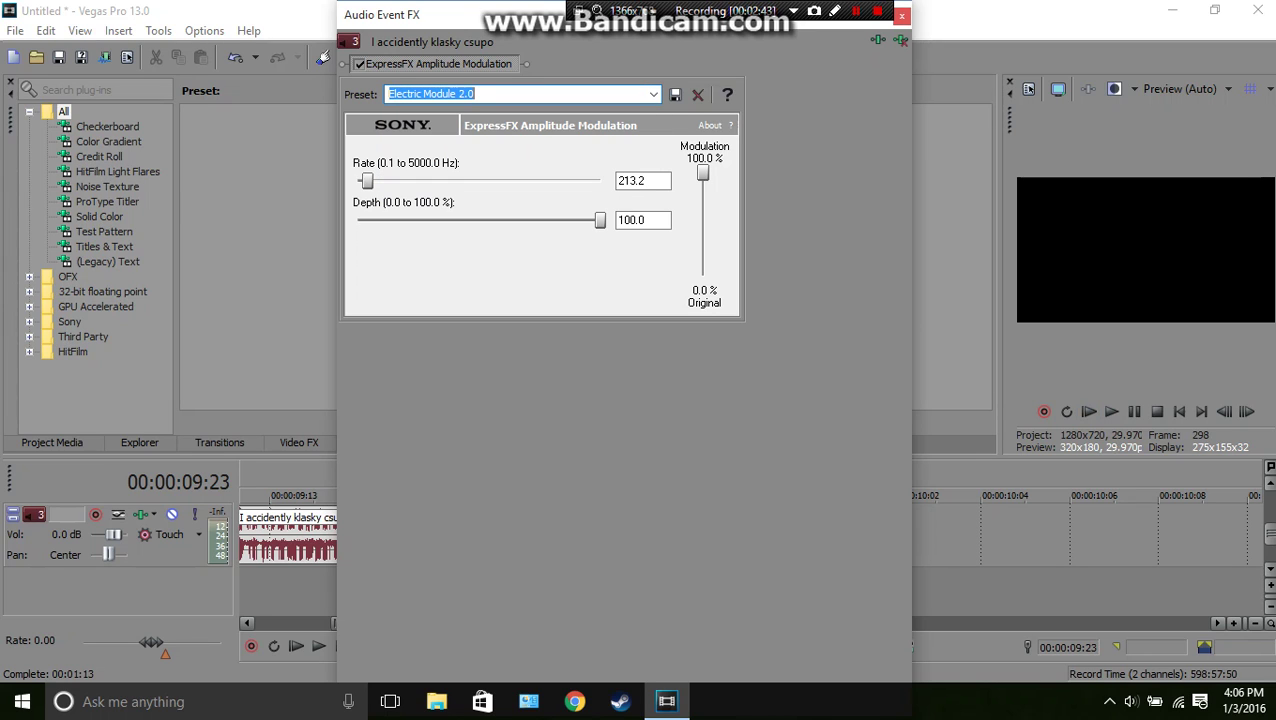
pyautogui.click(901, 16)
pyautogui.click(1089, 412)
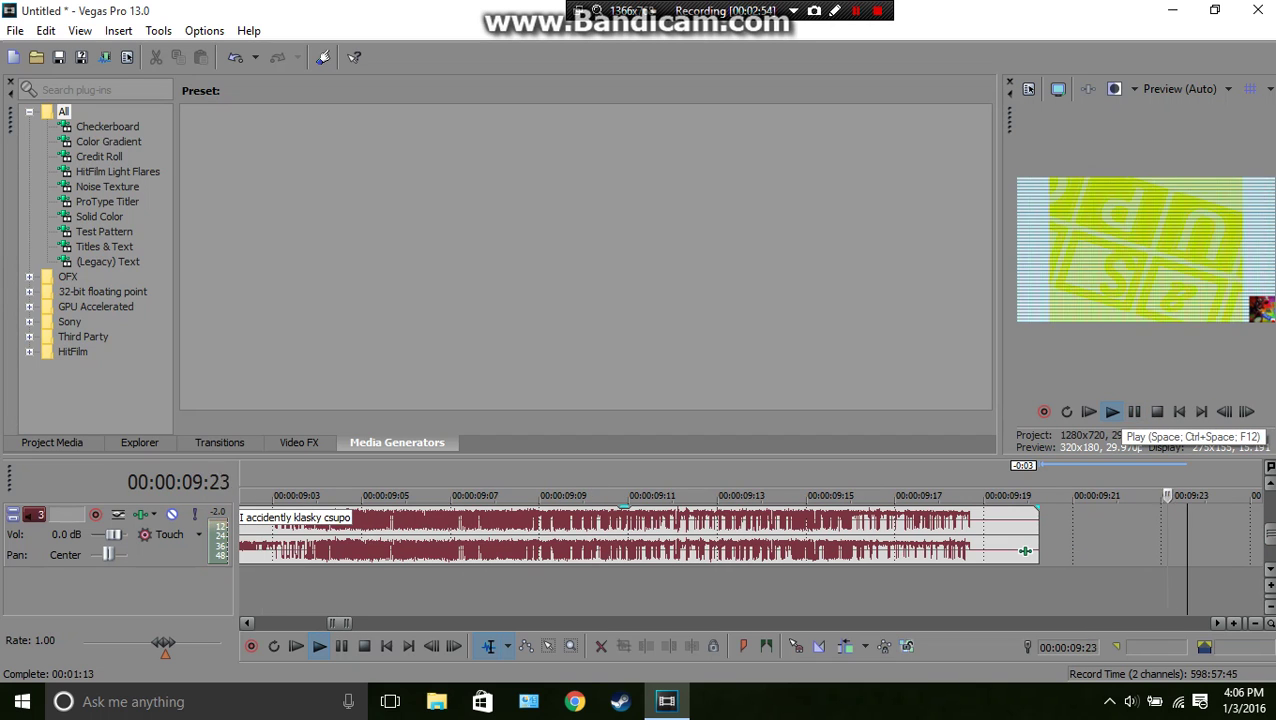
pyautogui.click(1134, 412)
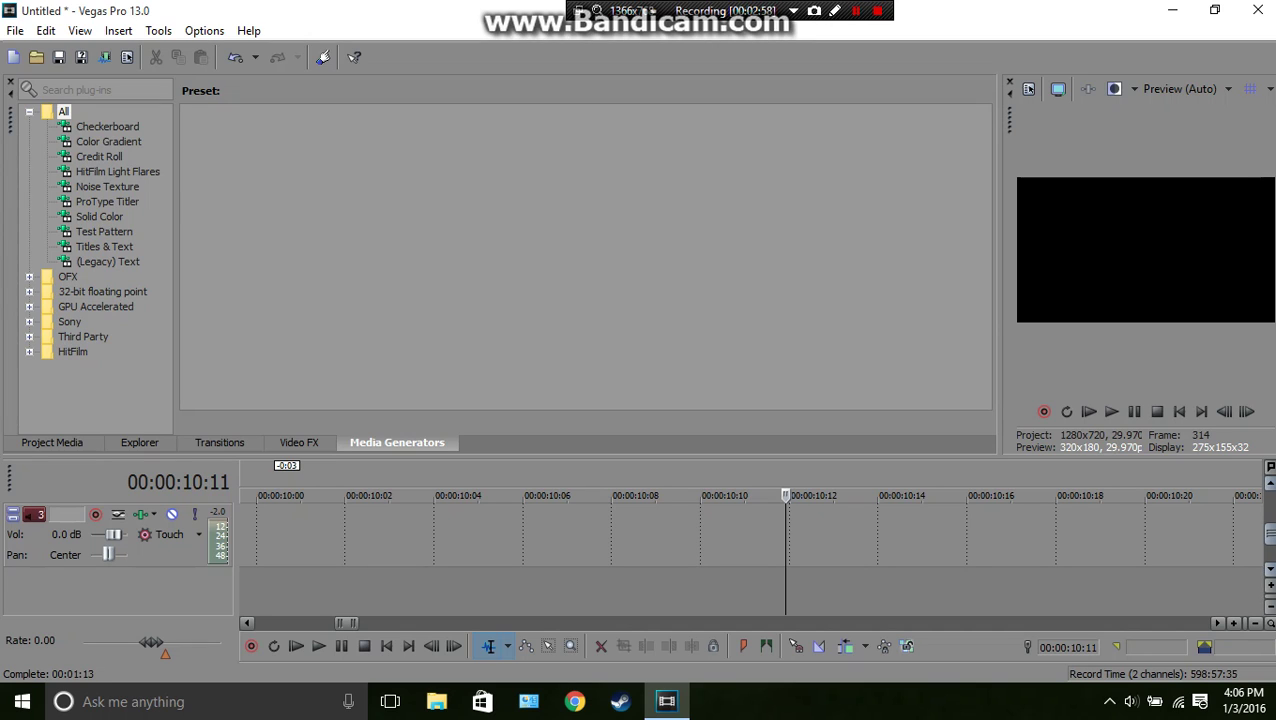
# Try the Sunset preset in the klasky csupo video event's Gradient Map effect and close the effect settings
pyautogui.moveTo(1270, 534); pyautogui.dragTo(1270, 505)
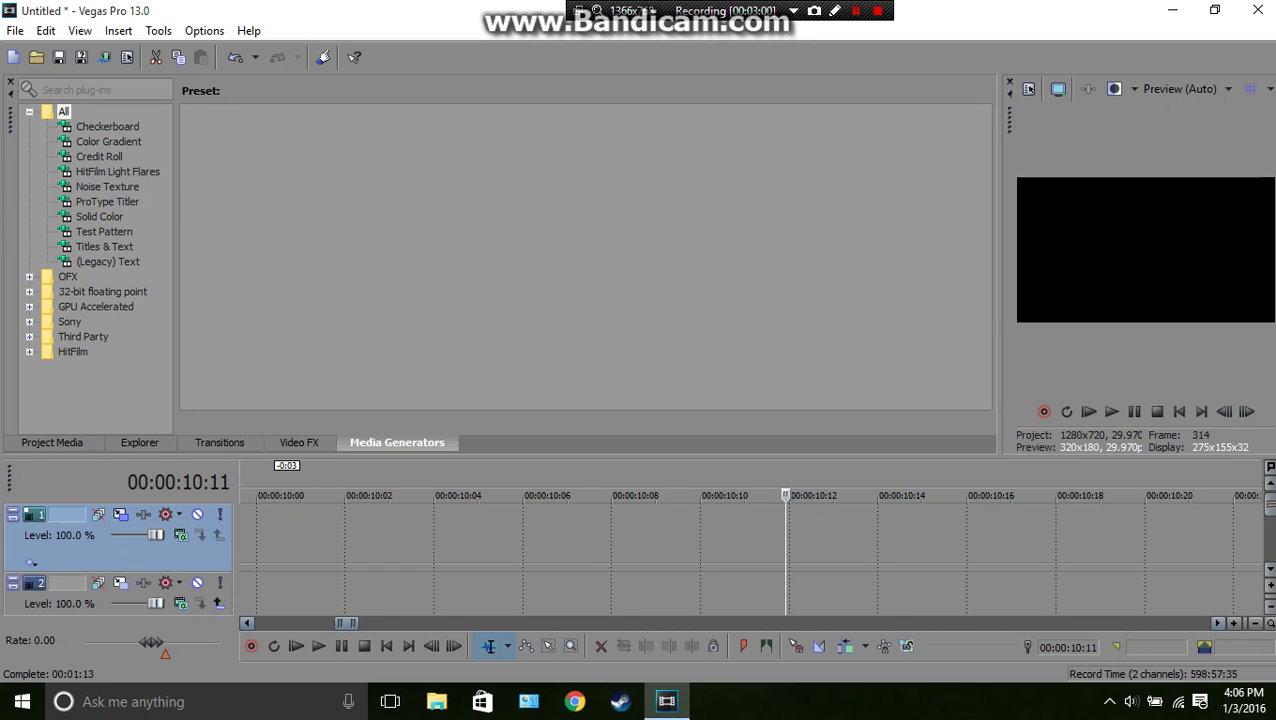
pyautogui.hotkey('ctrl', 'z')
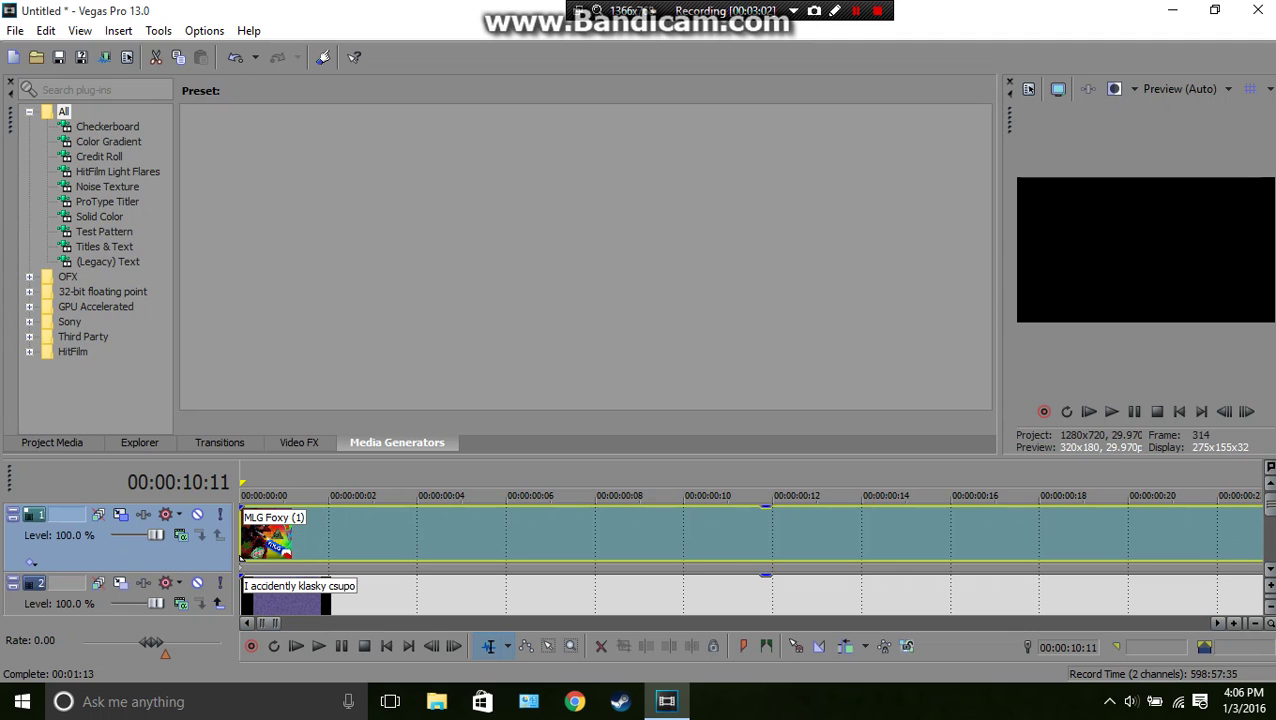
pyautogui.scroll(-9, 740, 550)
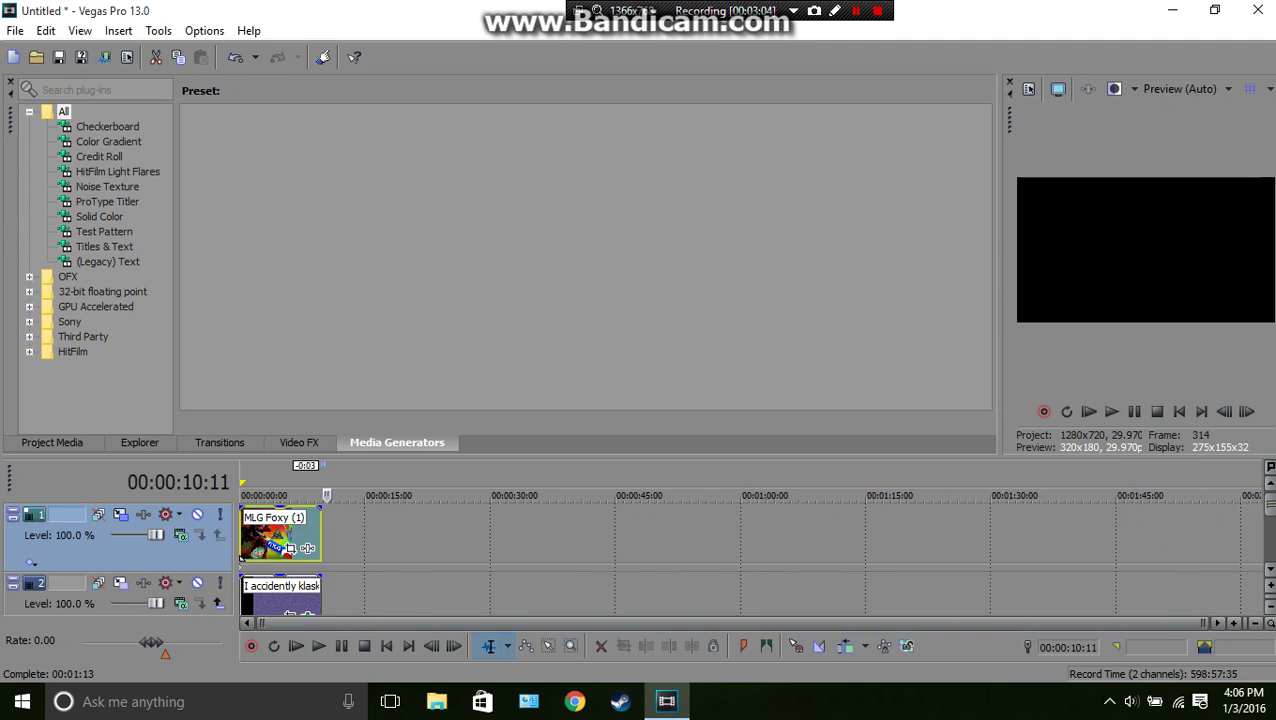
pyautogui.scroll(2, 740, 550)
pyautogui.click(482, 611)
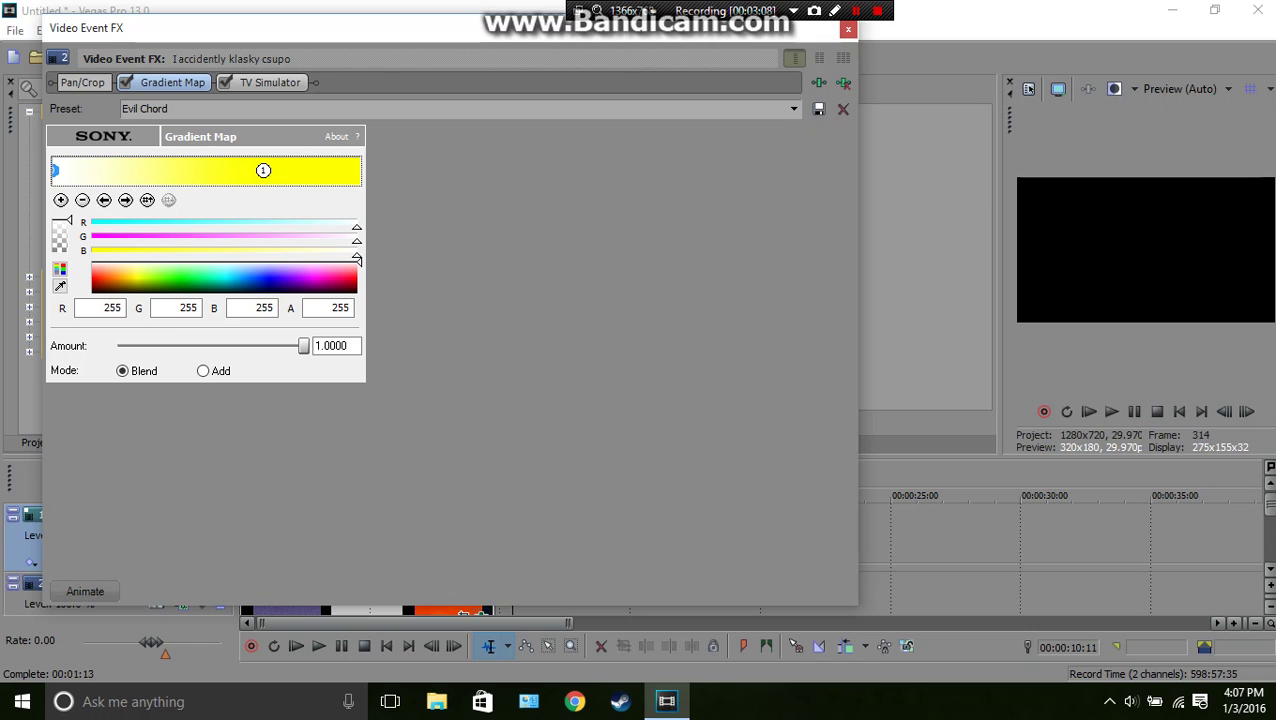
pyautogui.click(794, 109)
pyautogui.scroll(6, 460, 200)
pyautogui.press('Down')
pyautogui.press('Down')
pyautogui.press('Down')
pyautogui.press('Down')
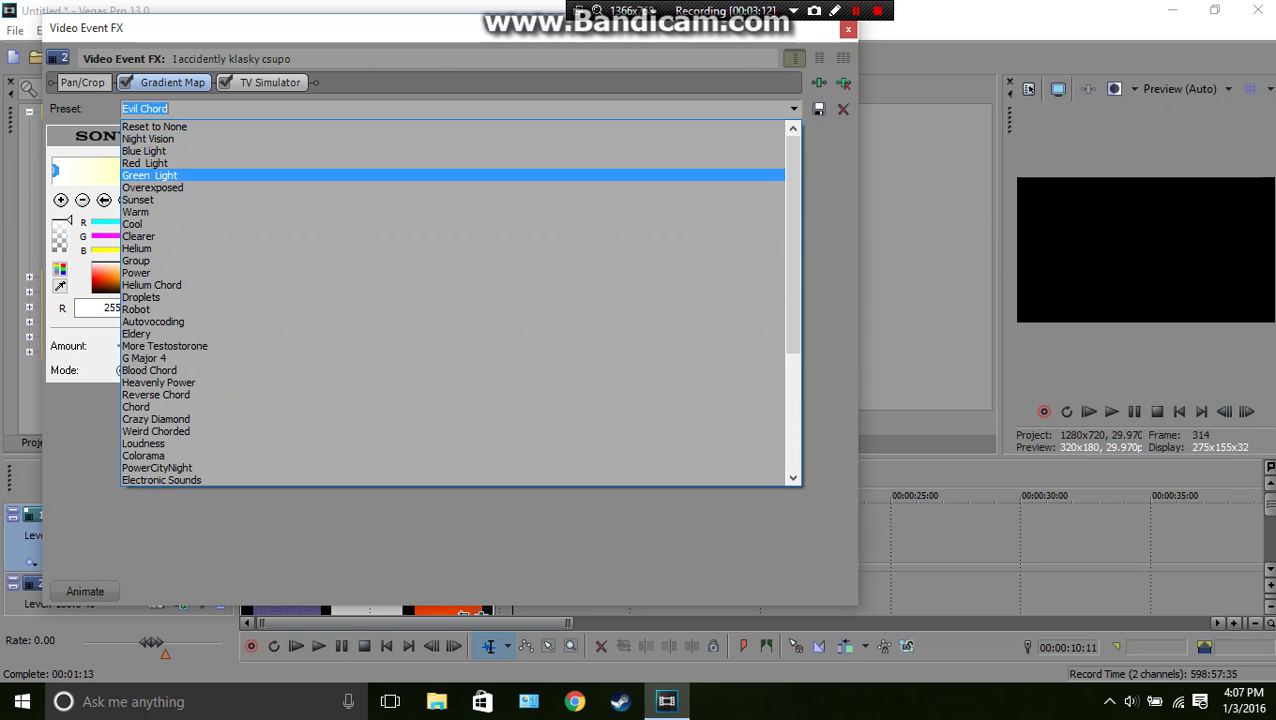
pyautogui.press('Down')
pyautogui.press('Down')
pyautogui.press('Return')
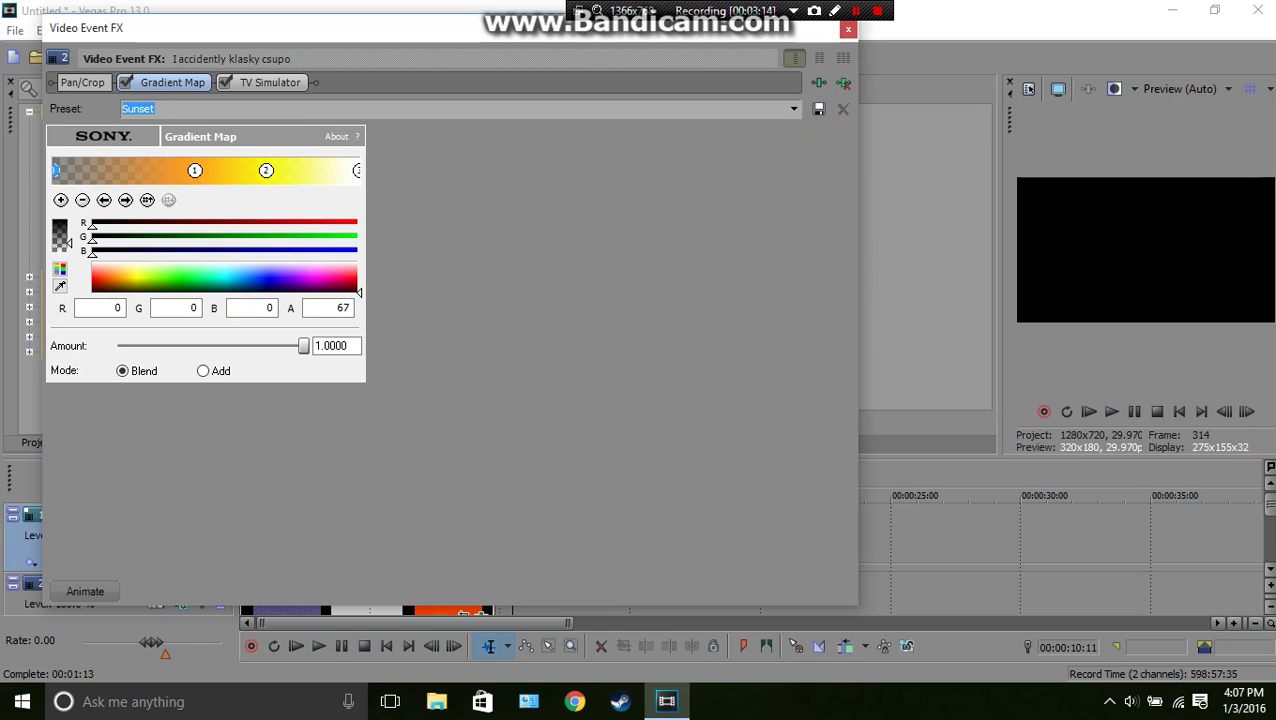
pyautogui.click(819, 82)
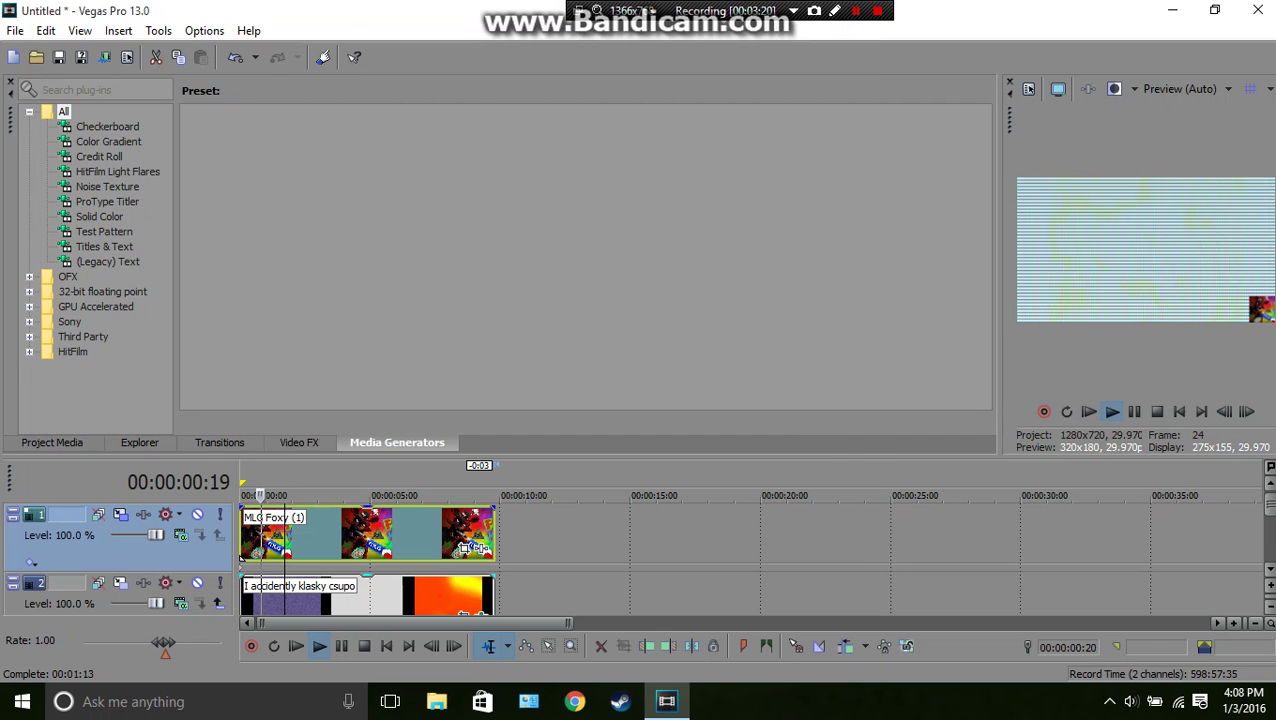
pyautogui.click(848, 30)
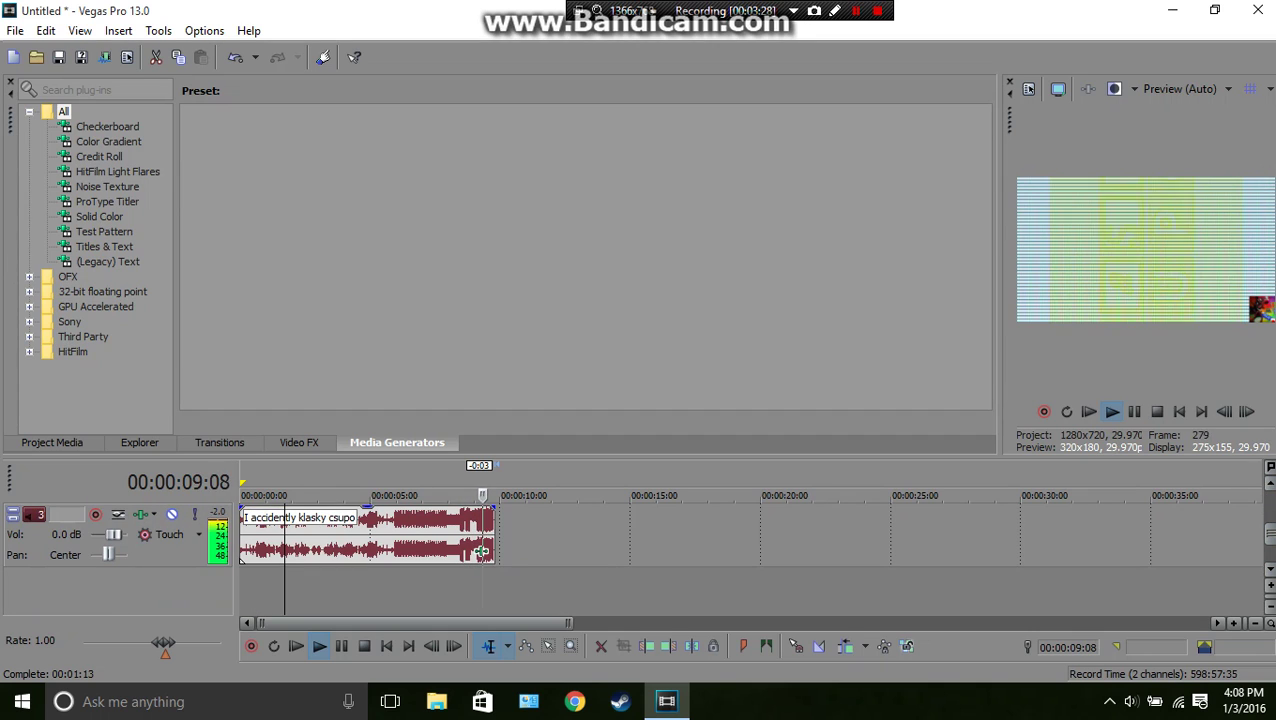
# Name the output "I Accidentally Klasky Csupo Enhanced with Electric Module 2.0" and render it with the Internet 1280x720-30p template
pyautogui.click(105, 58)
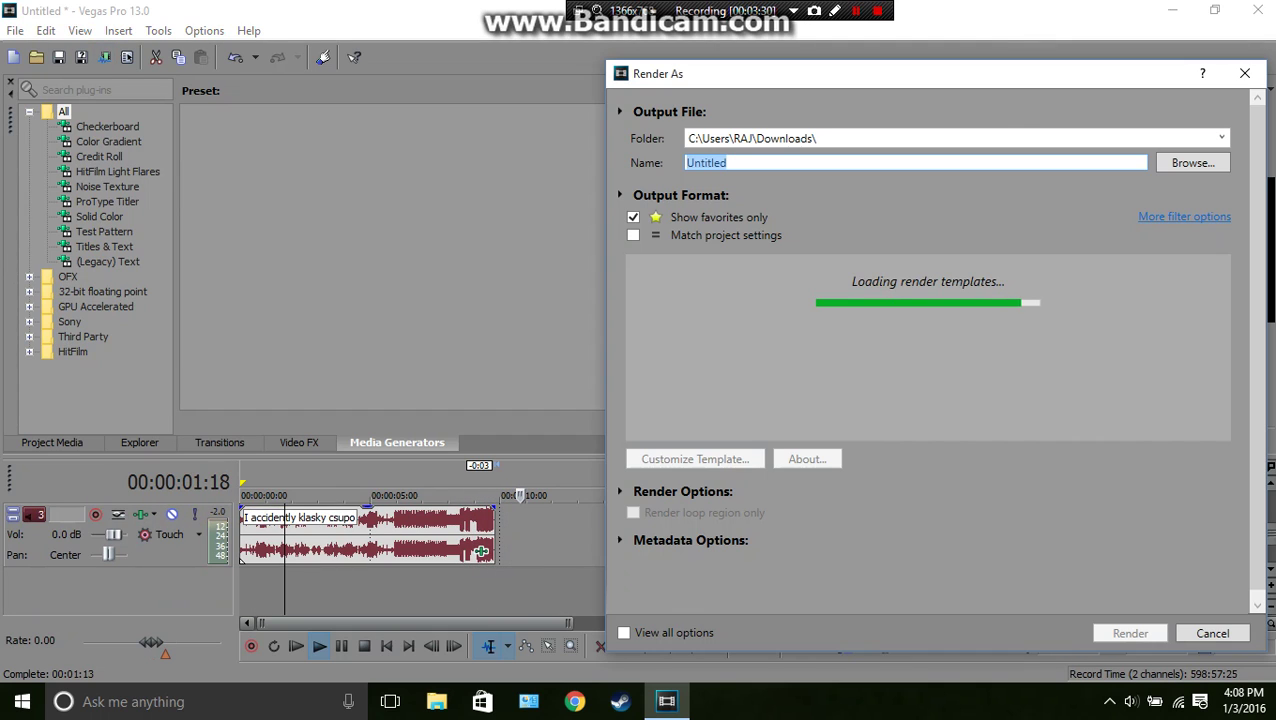
pyautogui.write('K')
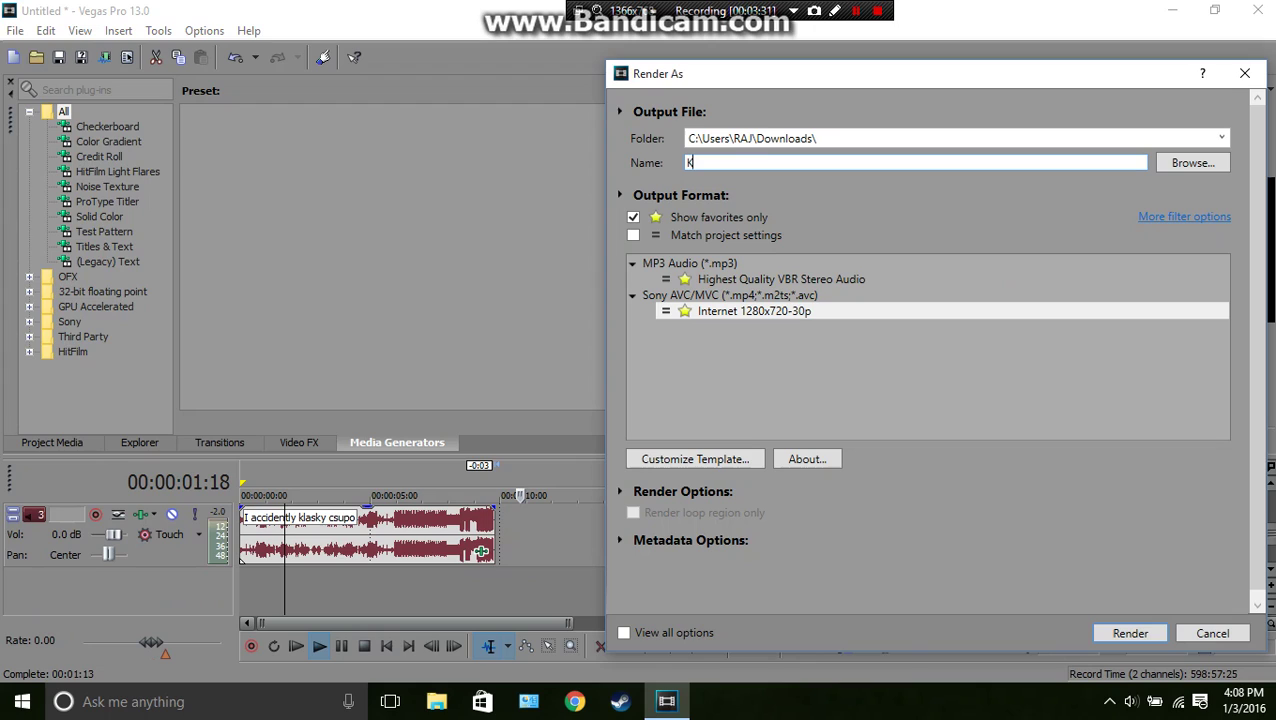
pyautogui.press('BackSpace')
pyautogui.write('I acc')
pyautogui.press('BackSpace')
pyautogui.press('BackSpace')
pyautogui.press('BackSpace')
pyautogui.press('BackSpace')
pyautogui.write('Accidentally Klasky')
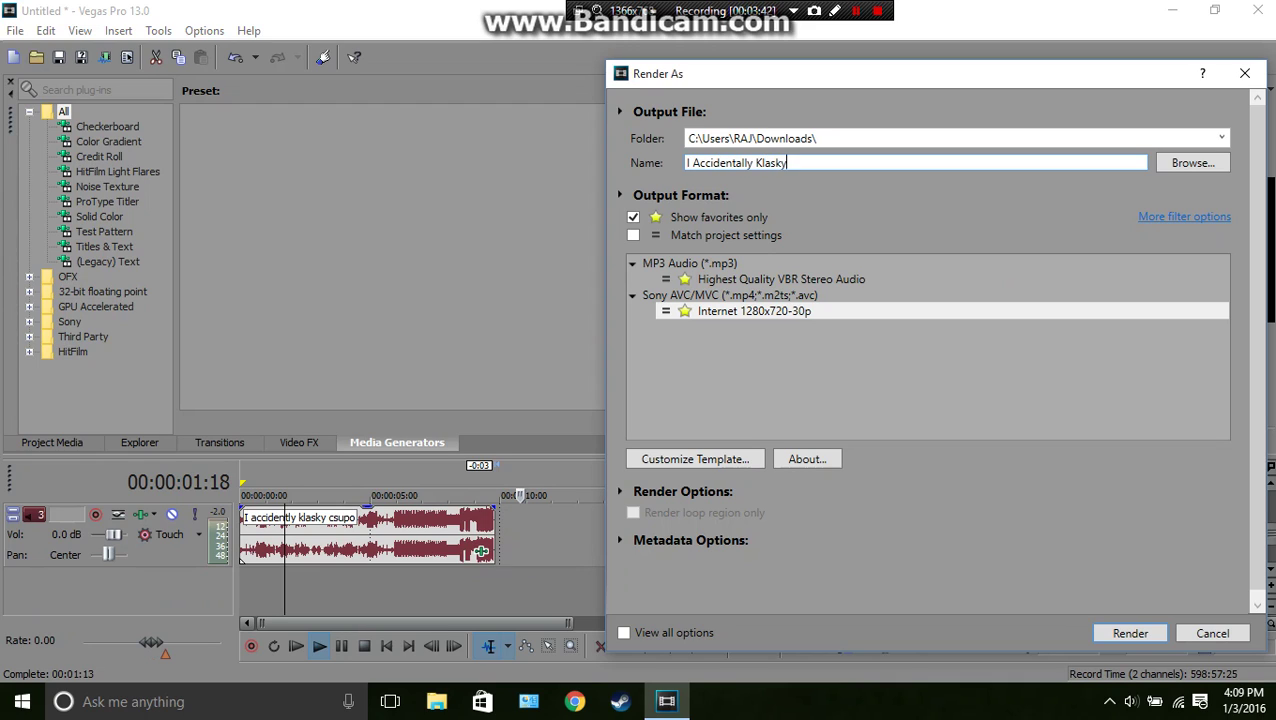
pyautogui.write(' Csupo Enhanced with Electric')
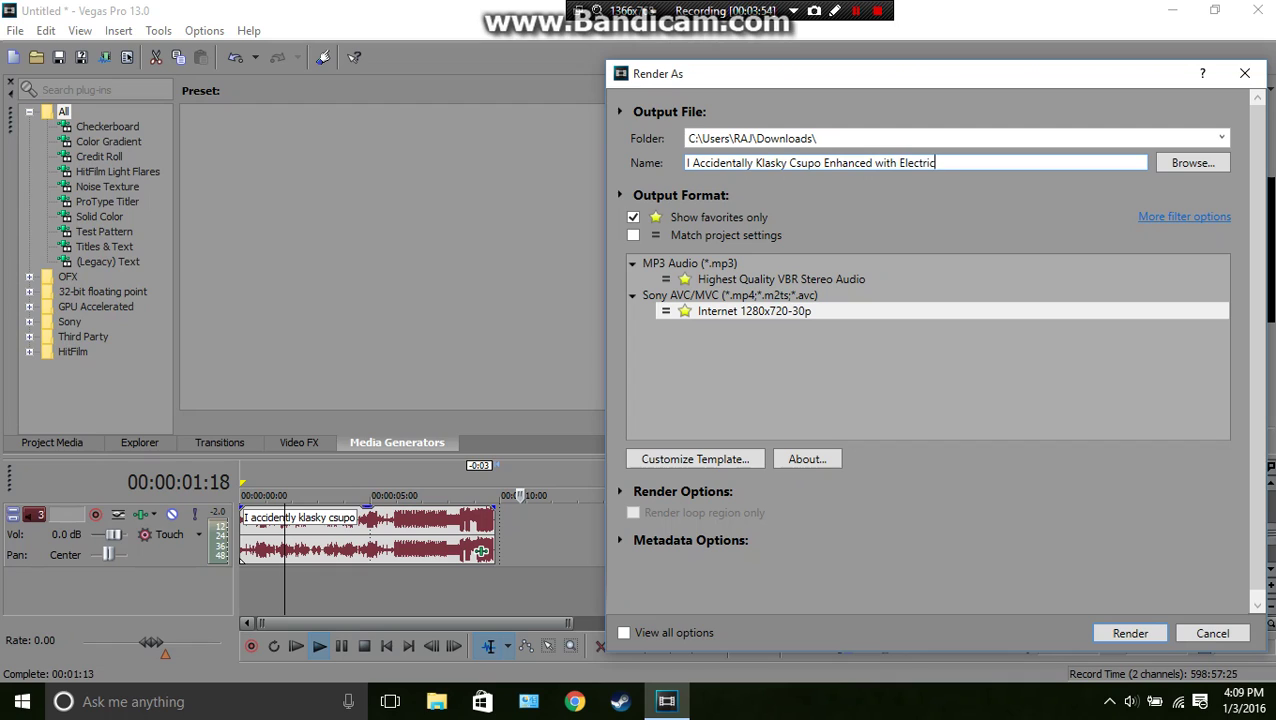
pyautogui.write(' Module 2.0')
pyautogui.click(1105, 633)
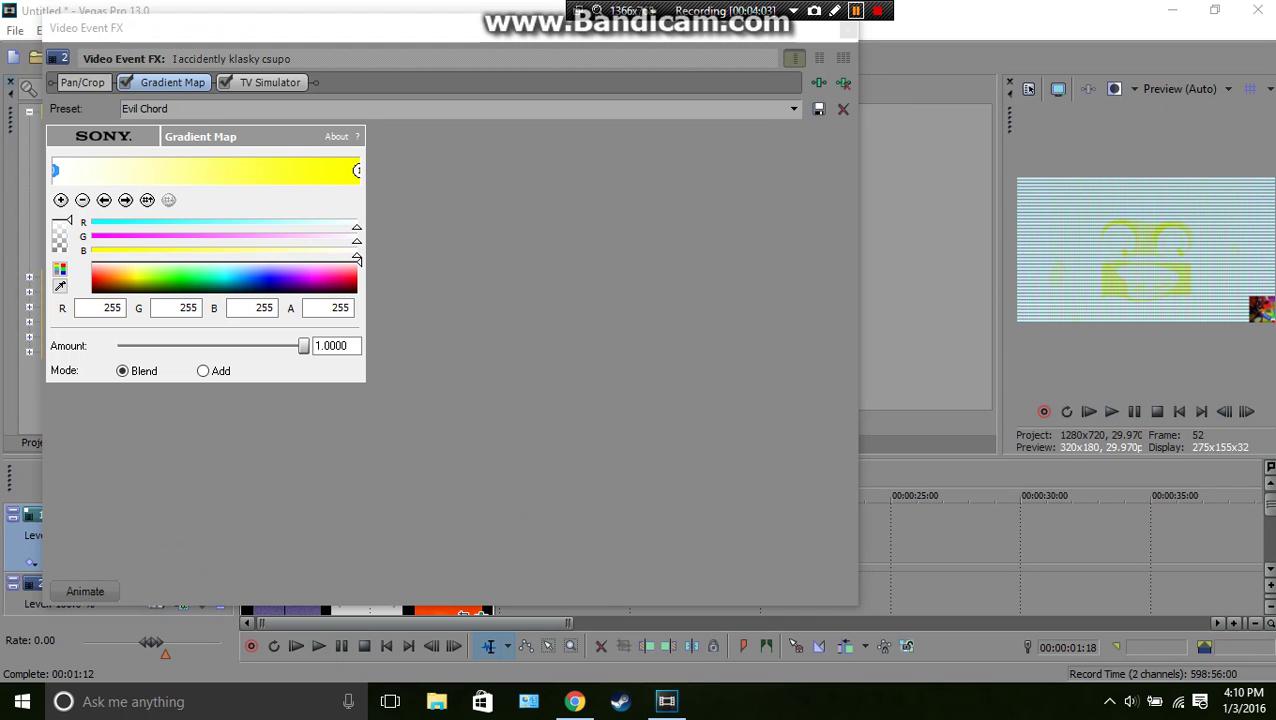
# Change color point 1 of the video event's Gradient Map effect to green (R 0, G 255, B 0)
pyautogui.click(357, 170)
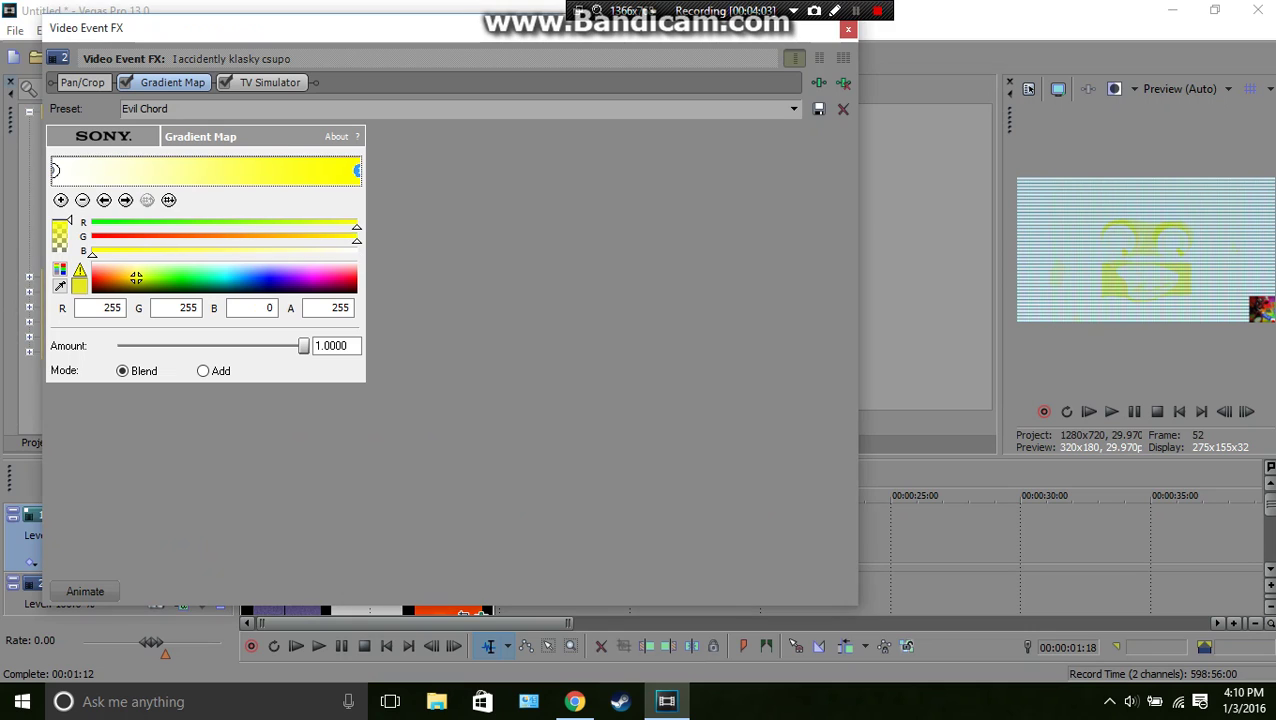
pyautogui.moveTo(136, 277); pyautogui.dragTo(180, 277)
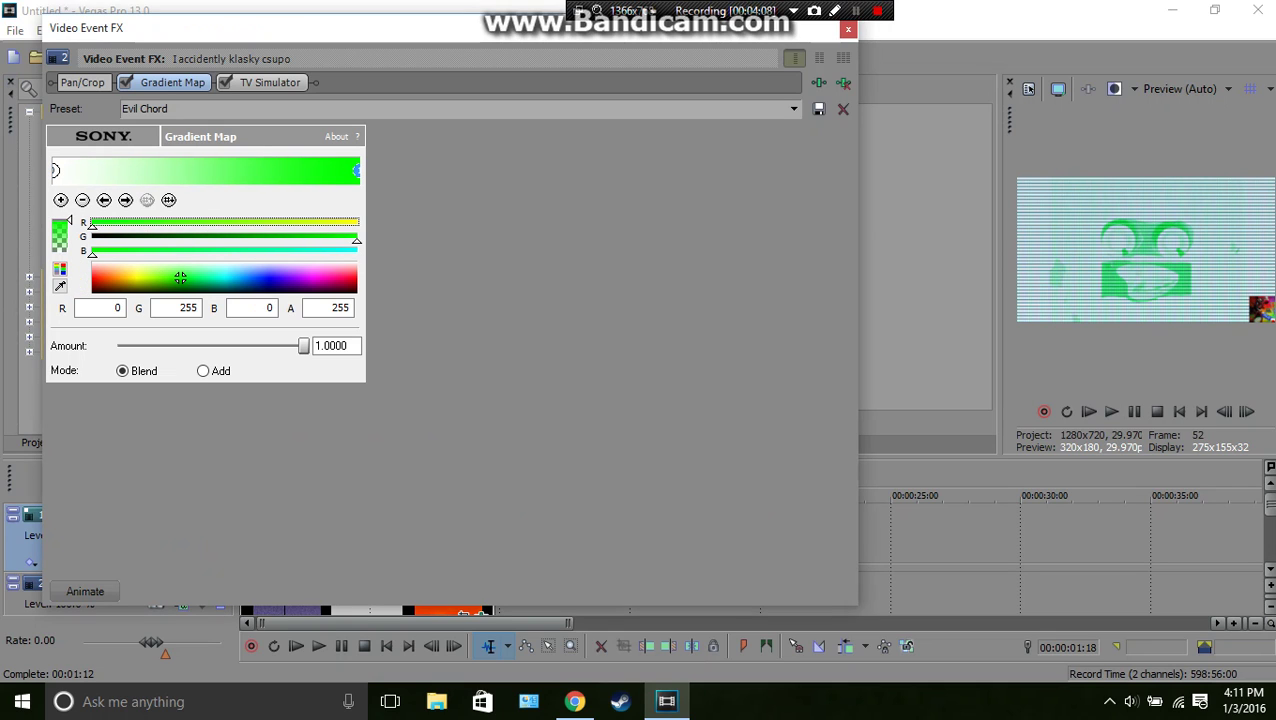
pyautogui.click(848, 30)
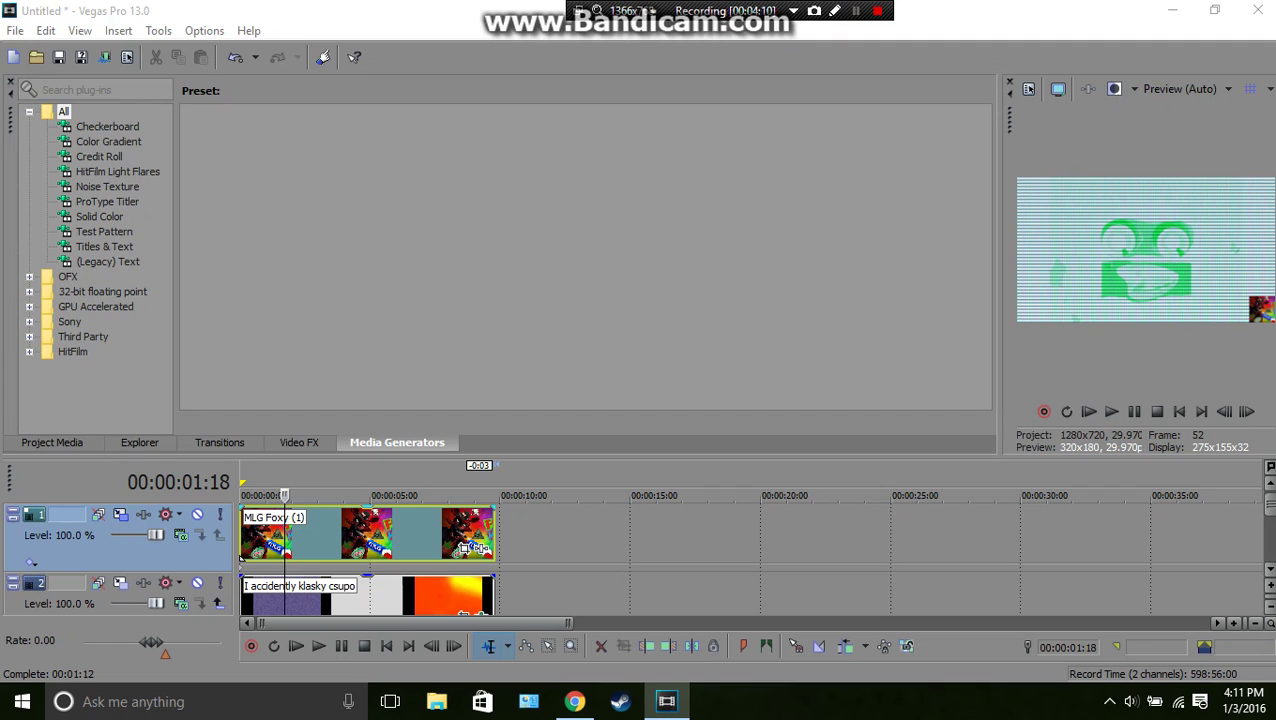
# Set the audio event's ExpressFX Amplitude Modulation preset to Electric Module 3.0 and play the clip
pyautogui.moveTo(1270, 507); pyautogui.dragTo(1270, 534)
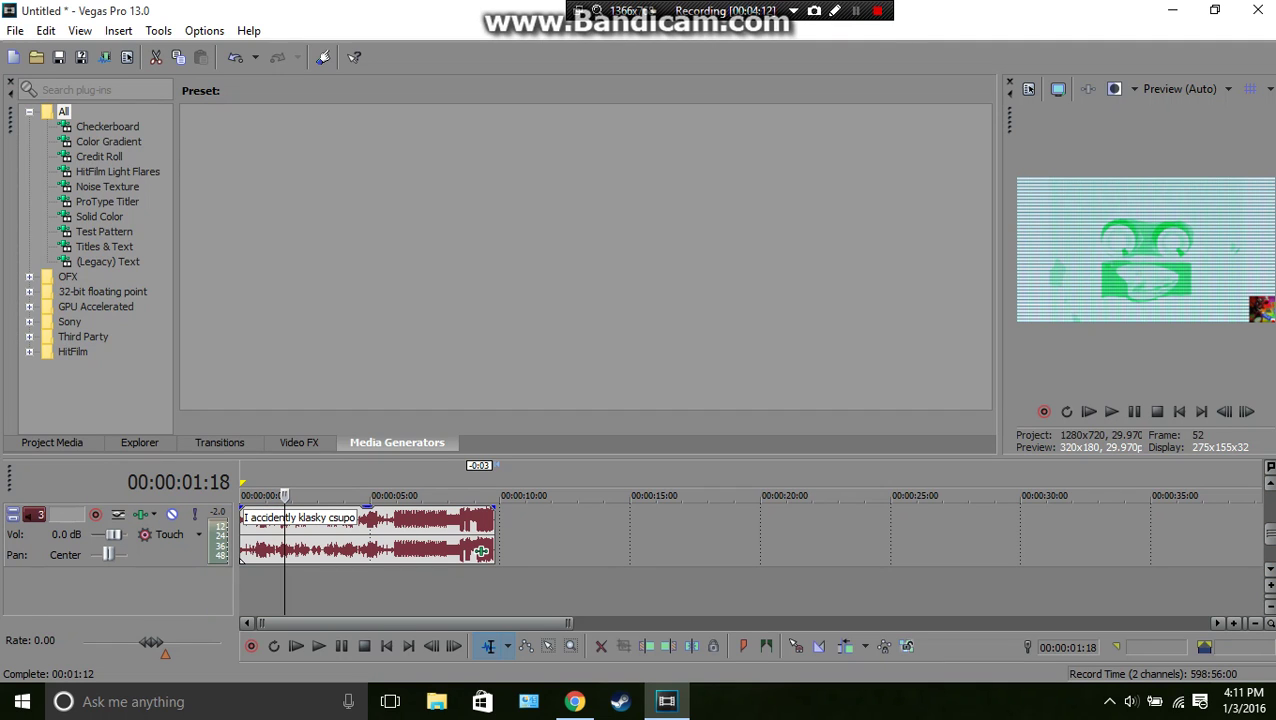
pyautogui.click(481, 551)
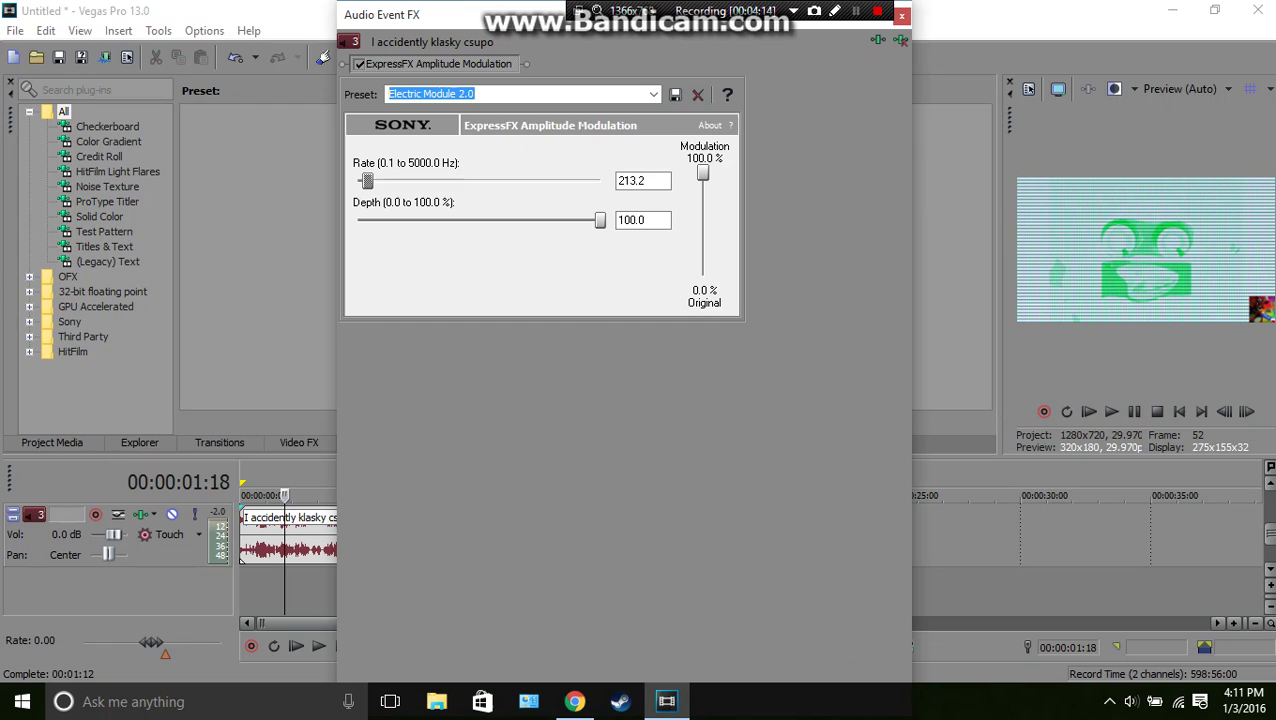
pyautogui.click(654, 94)
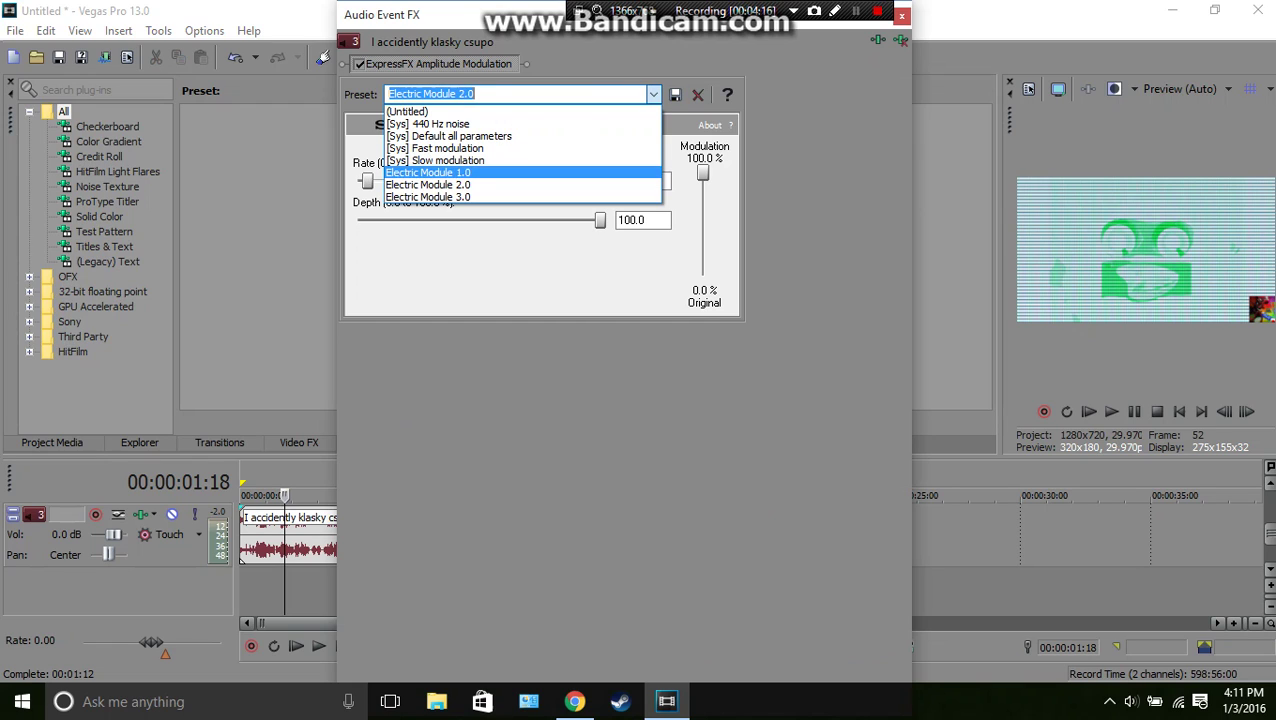
pyautogui.press('Return')
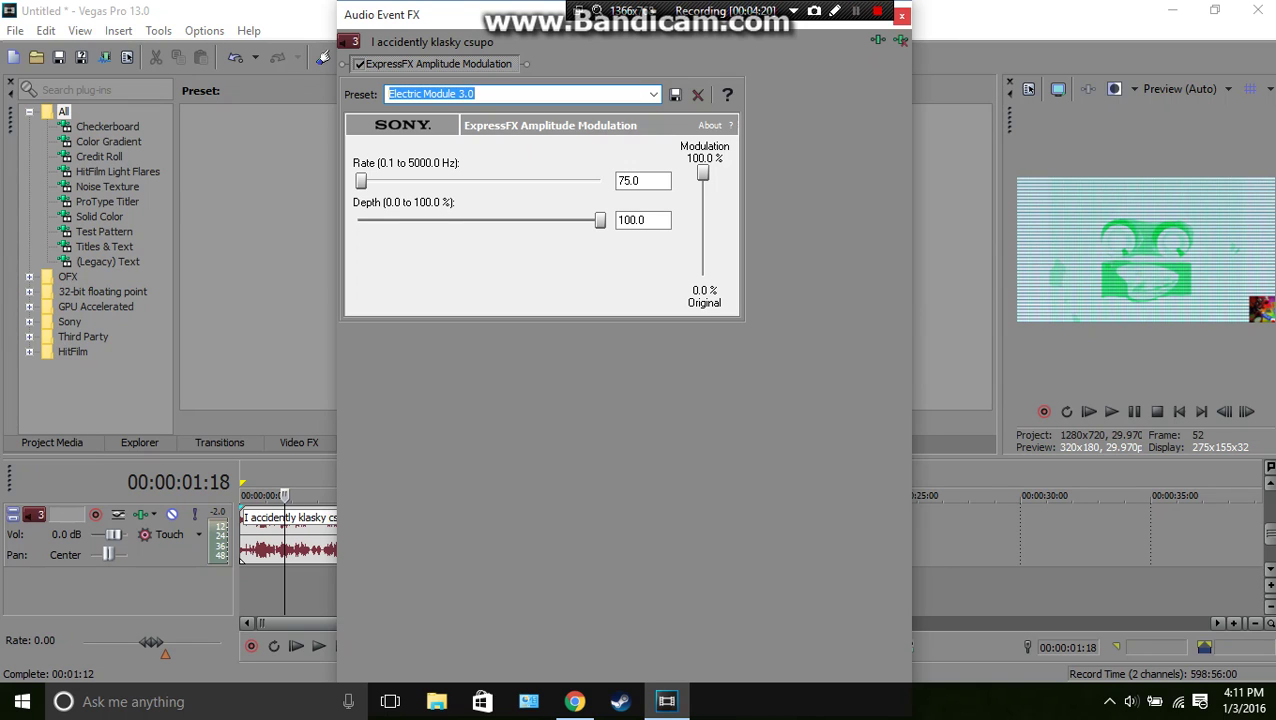
pyautogui.click(901, 15)
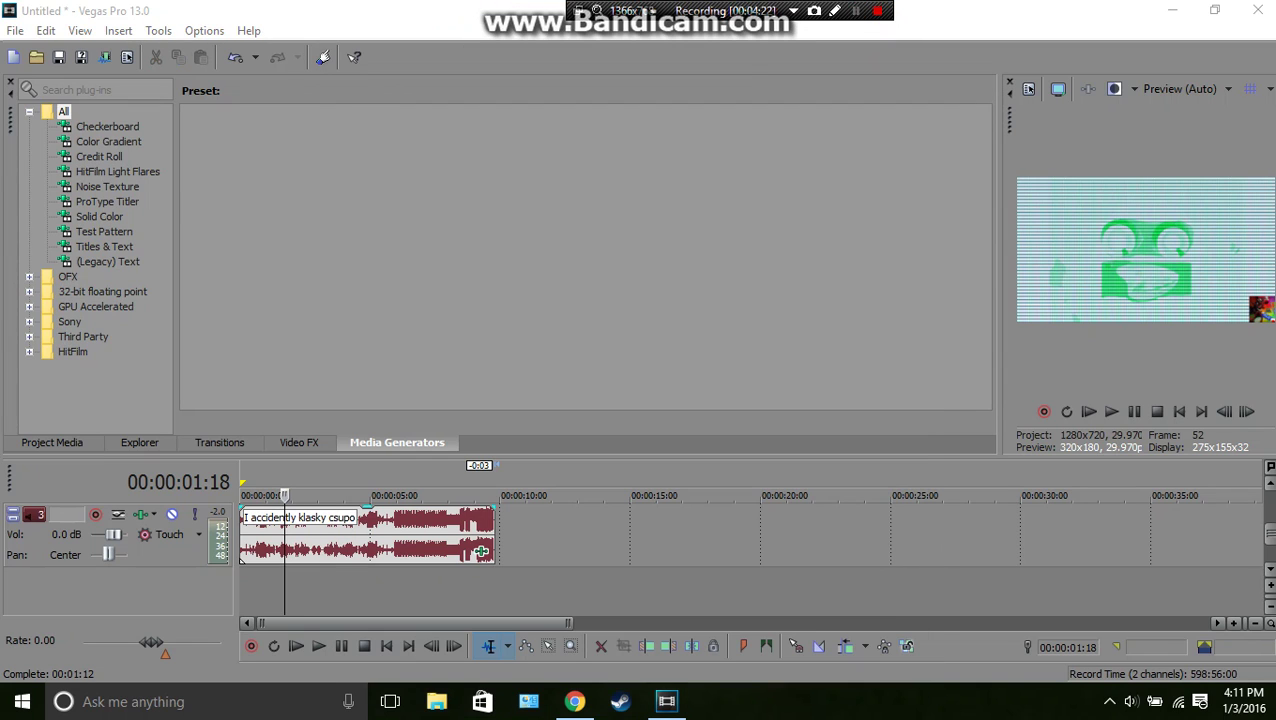
pyautogui.press('space')
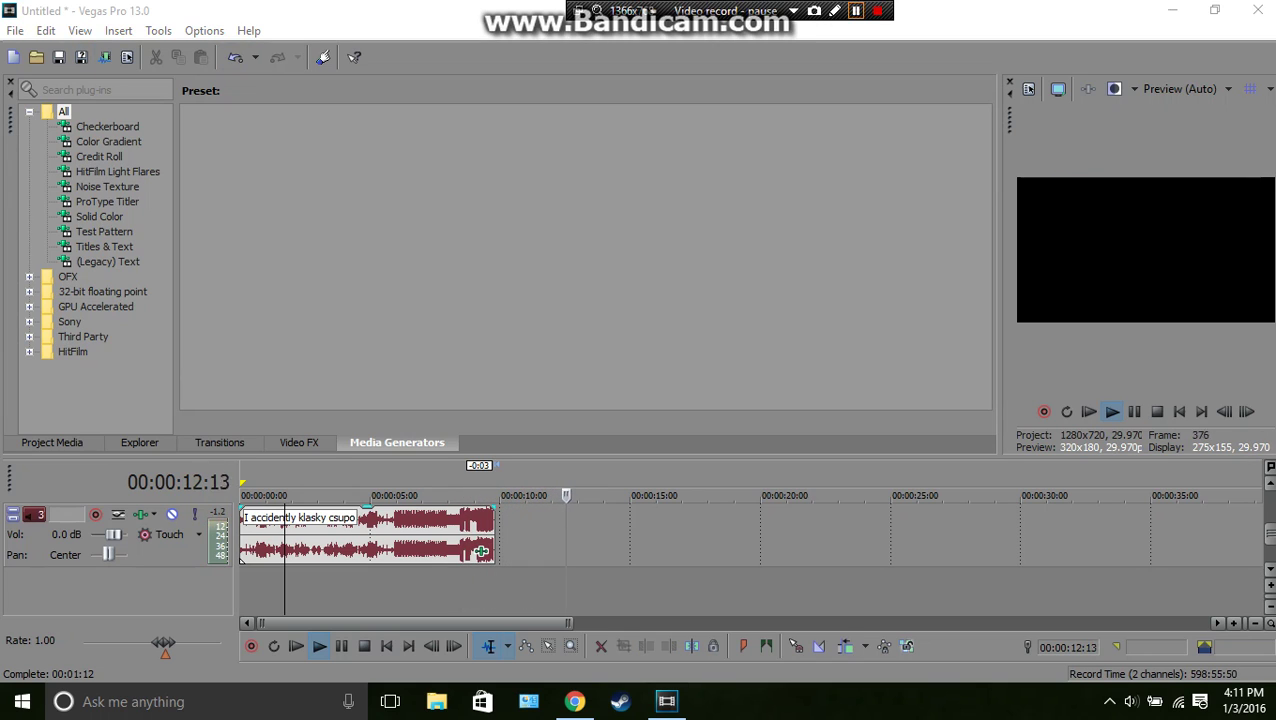
# Name the output "I Accidentally Klasky Csupo Enhanced with Electric Module 3.0" and render it with the Internet 1280x720-30p template
pyautogui.click(104, 58)
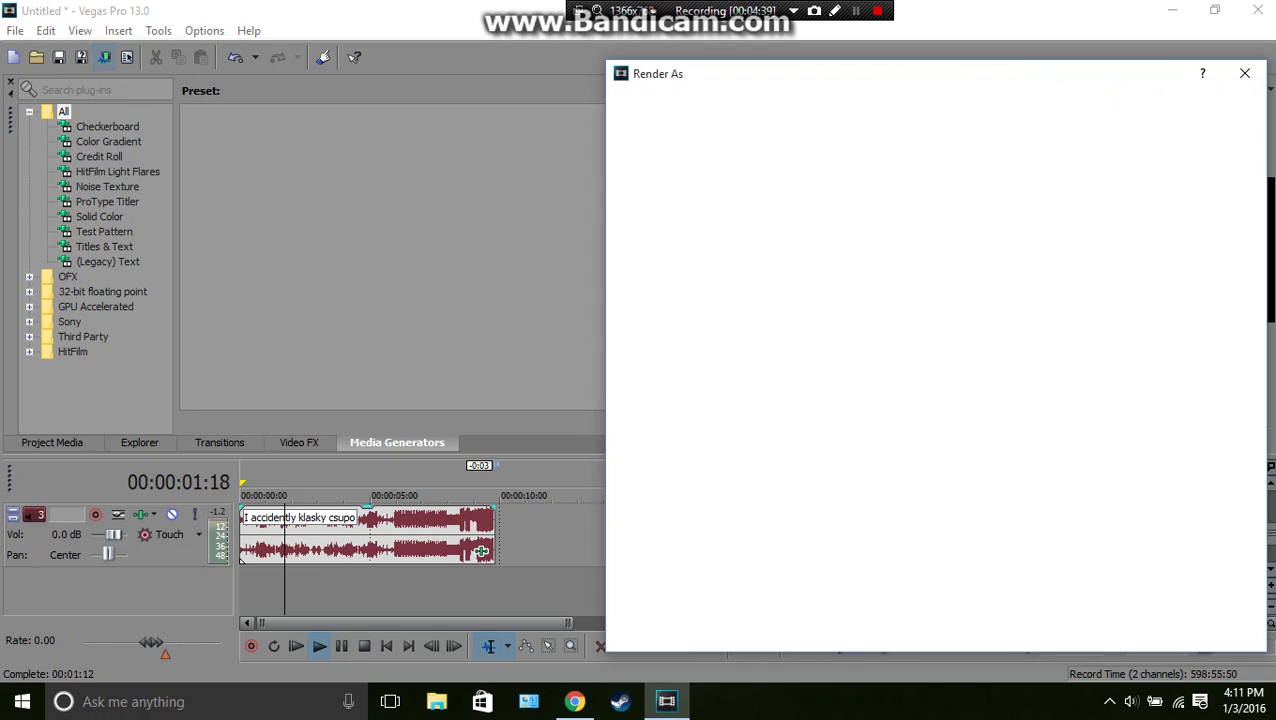
pyautogui.press('BackSpace')
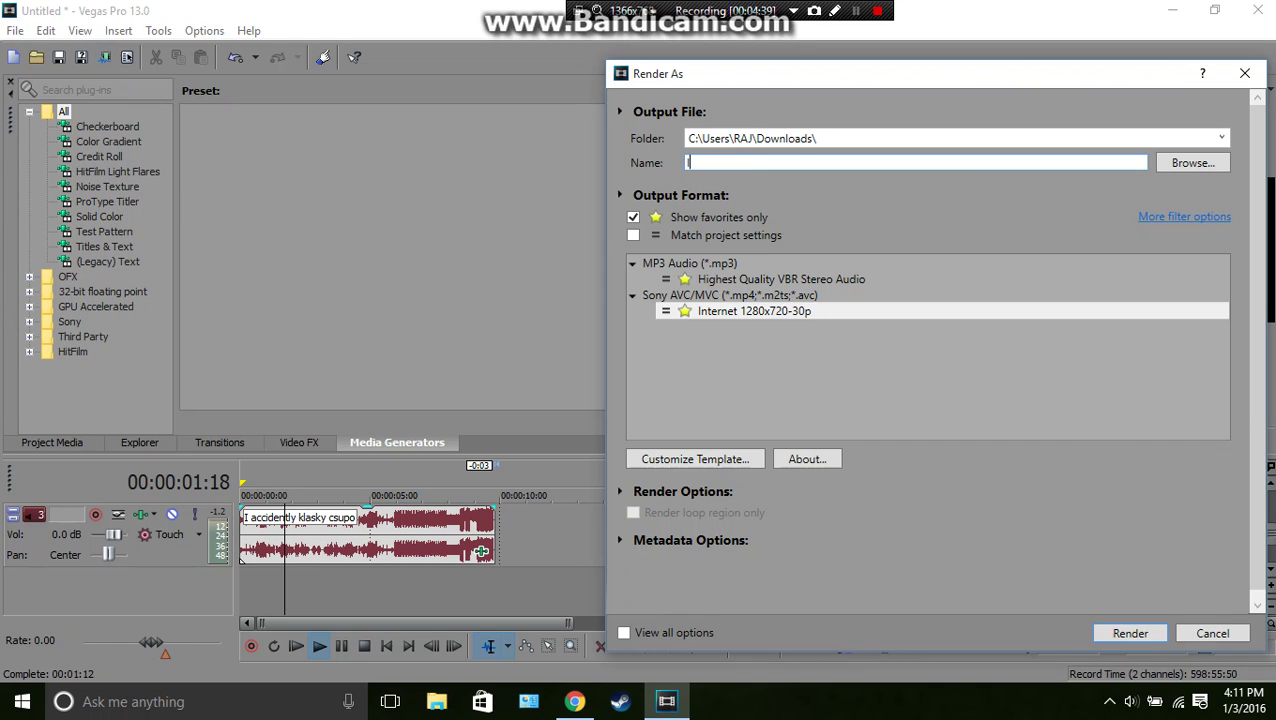
pyautogui.write('I Accidentally Klasky')
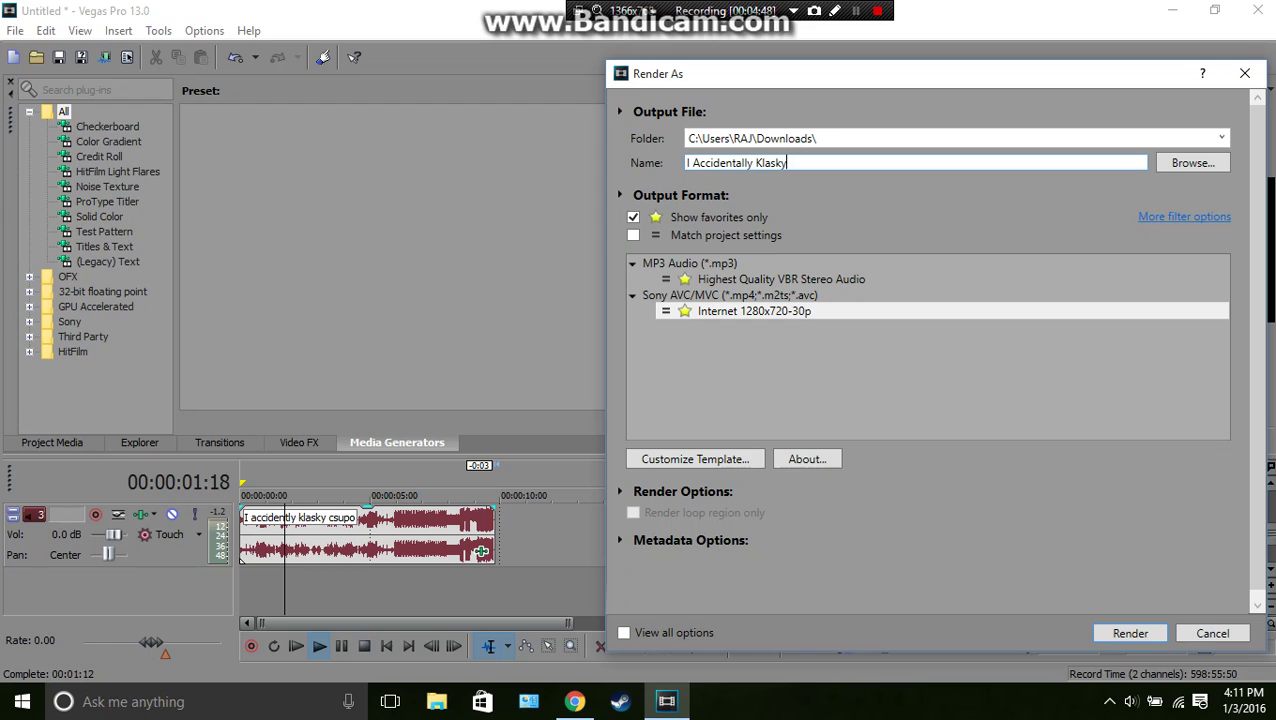
pyautogui.write(' Csupo Enhanced with E;')
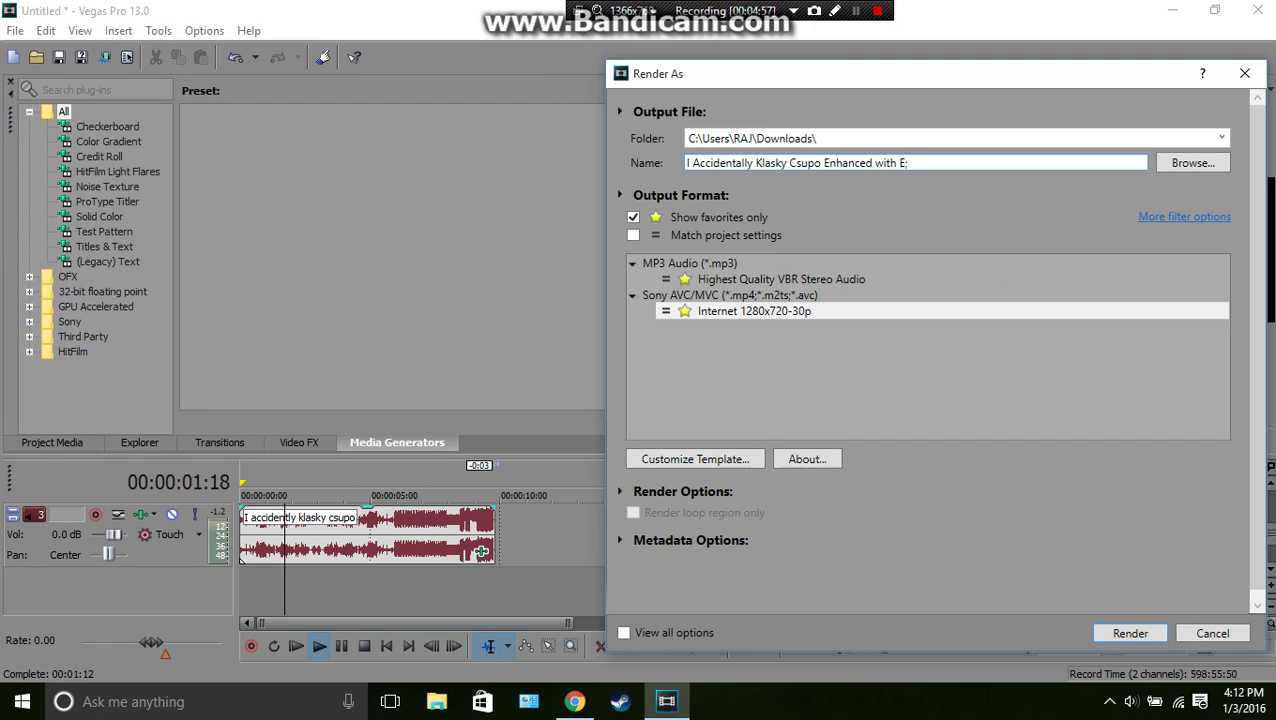
pyautogui.press('BackSpace')
pyautogui.write('B')
pyautogui.write('lectric')
pyautogui.write(' Module')
pyautogui.write(' 3')
pyautogui.write('.0')
pyautogui.press('Return')
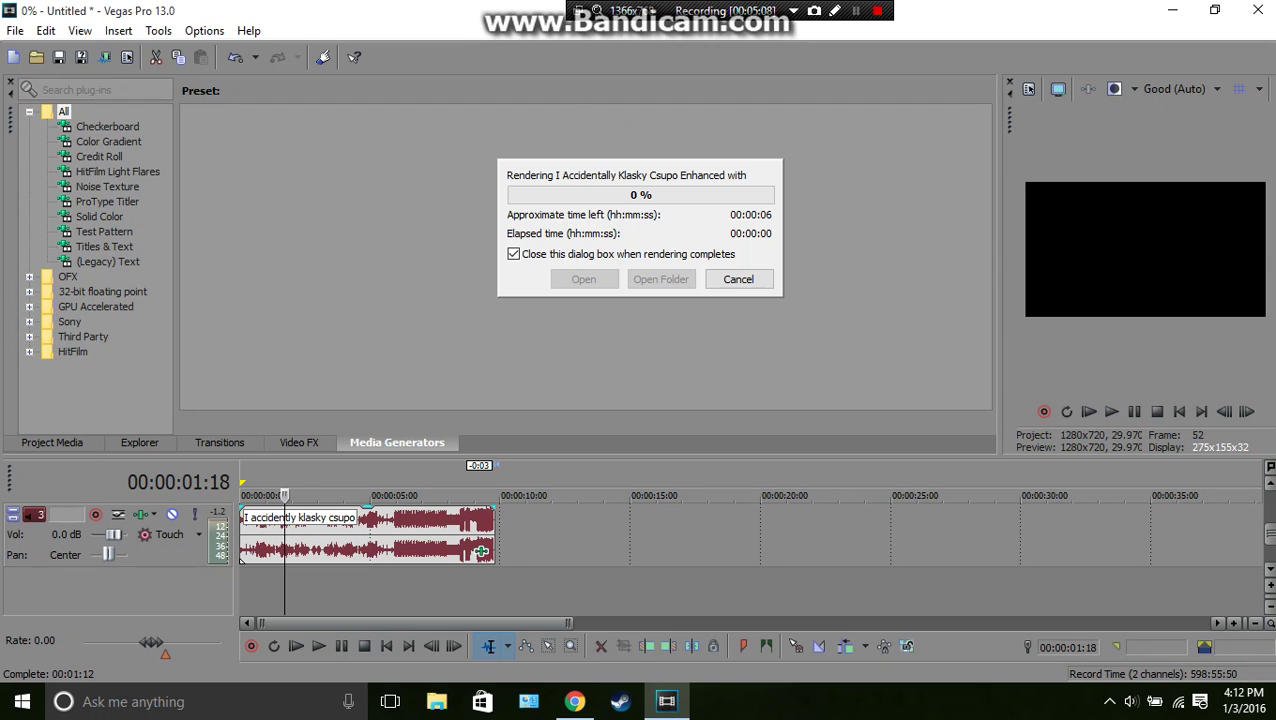